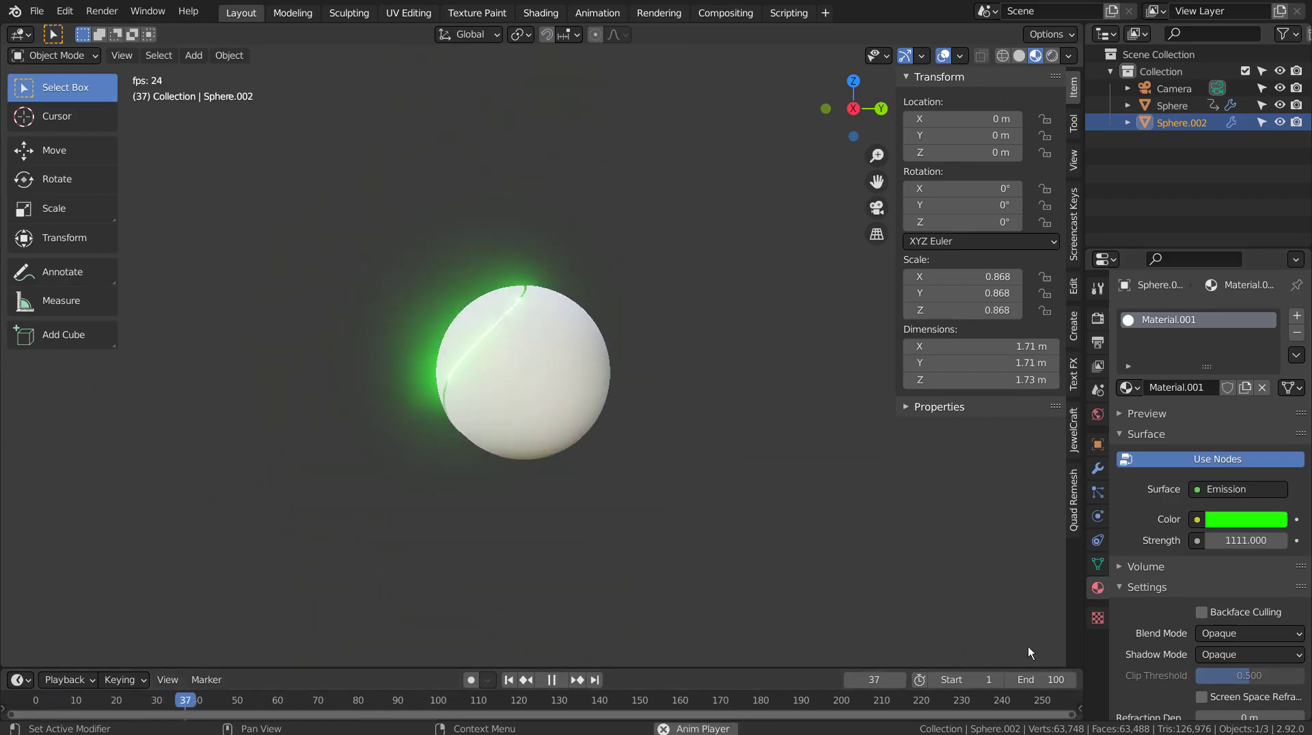
- Shift the emission colour from green to orange and view the scene from the front
left_click(1245, 518)
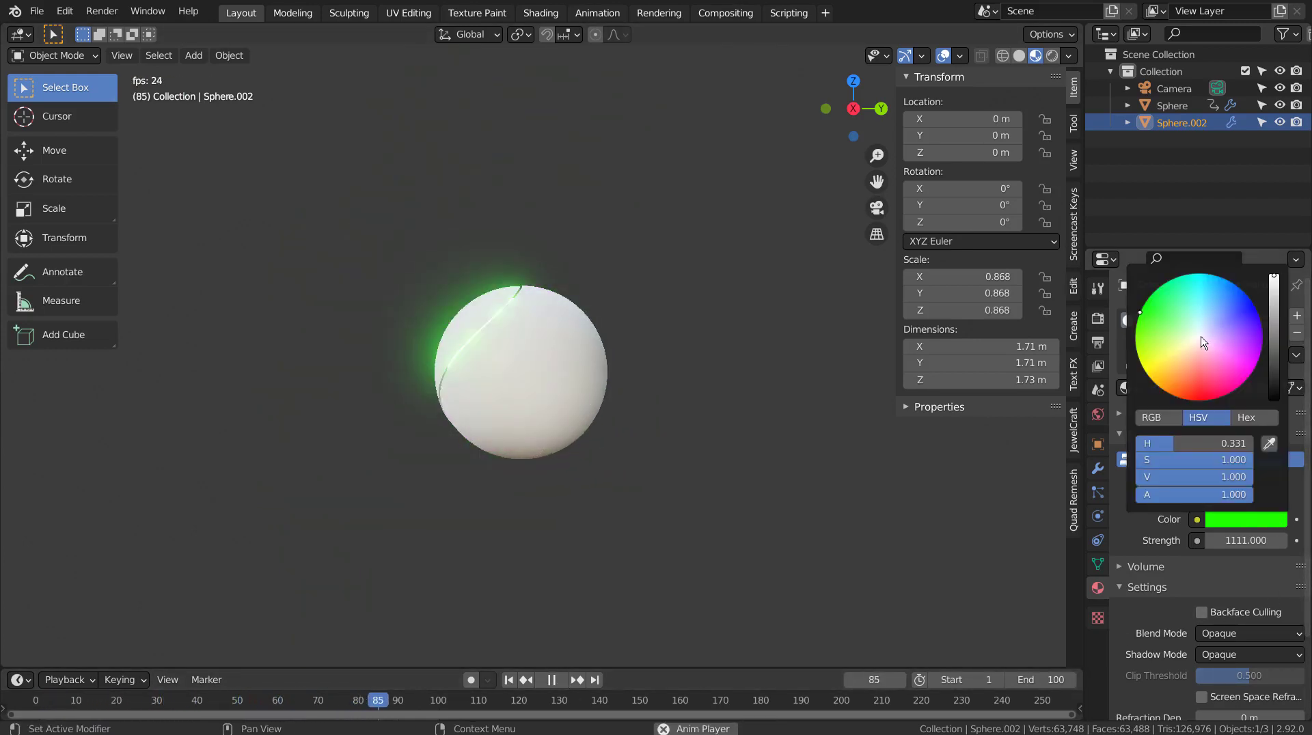
mouse_move(1142, 313)
left_mouse_down()
mouse_move(1138, 349)
mouse_move(1157, 386)
mouse_move(1220, 396)
mouse_move(1258, 360)
mouse_move(1251, 301)
mouse_move(1203, 273)
mouse_move(1161, 287)
mouse_move(1136, 342)
mouse_move(1171, 394)
mouse_move(1227, 395)
mouse_move(1254, 377)
mouse_move(1261, 340)
mouse_move(1239, 287)
left_mouse_up()
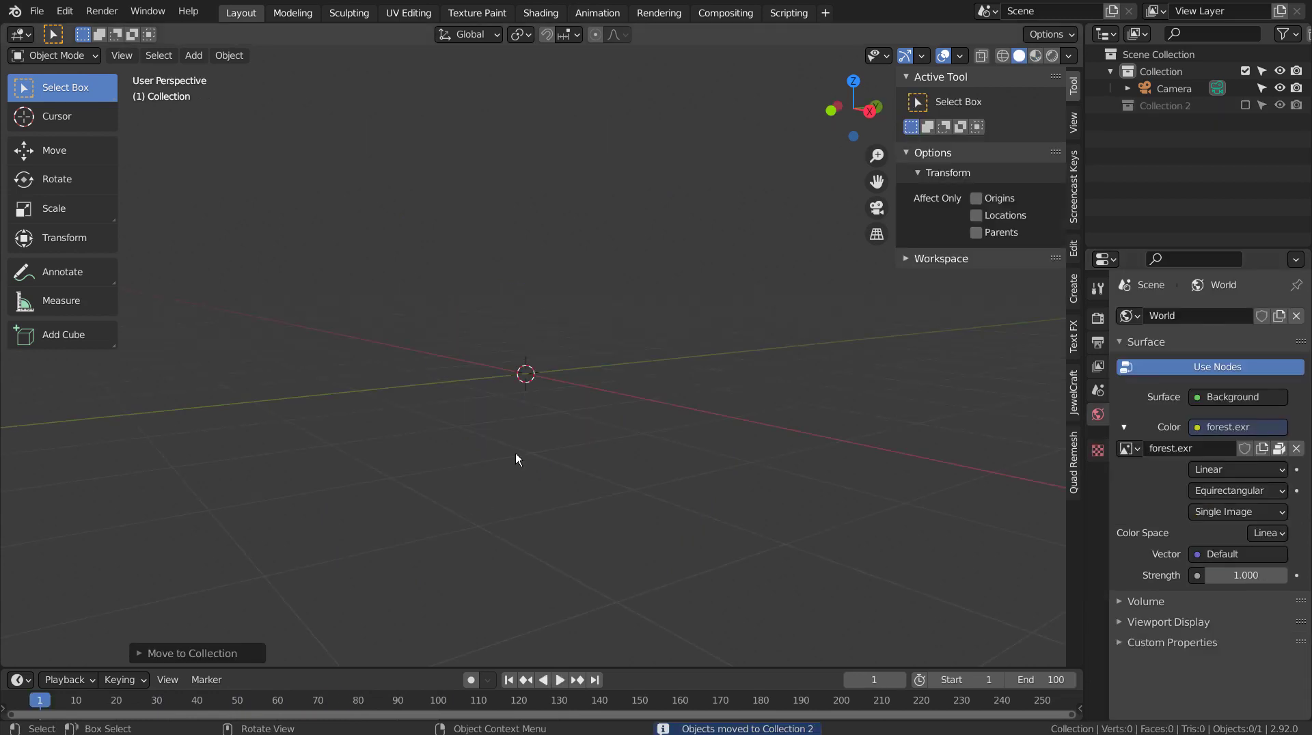
key("KP_1")
- Add a UV sphere, Sphere.001, at the origin and enter Edit Mode on its mesh
key("shift+a")
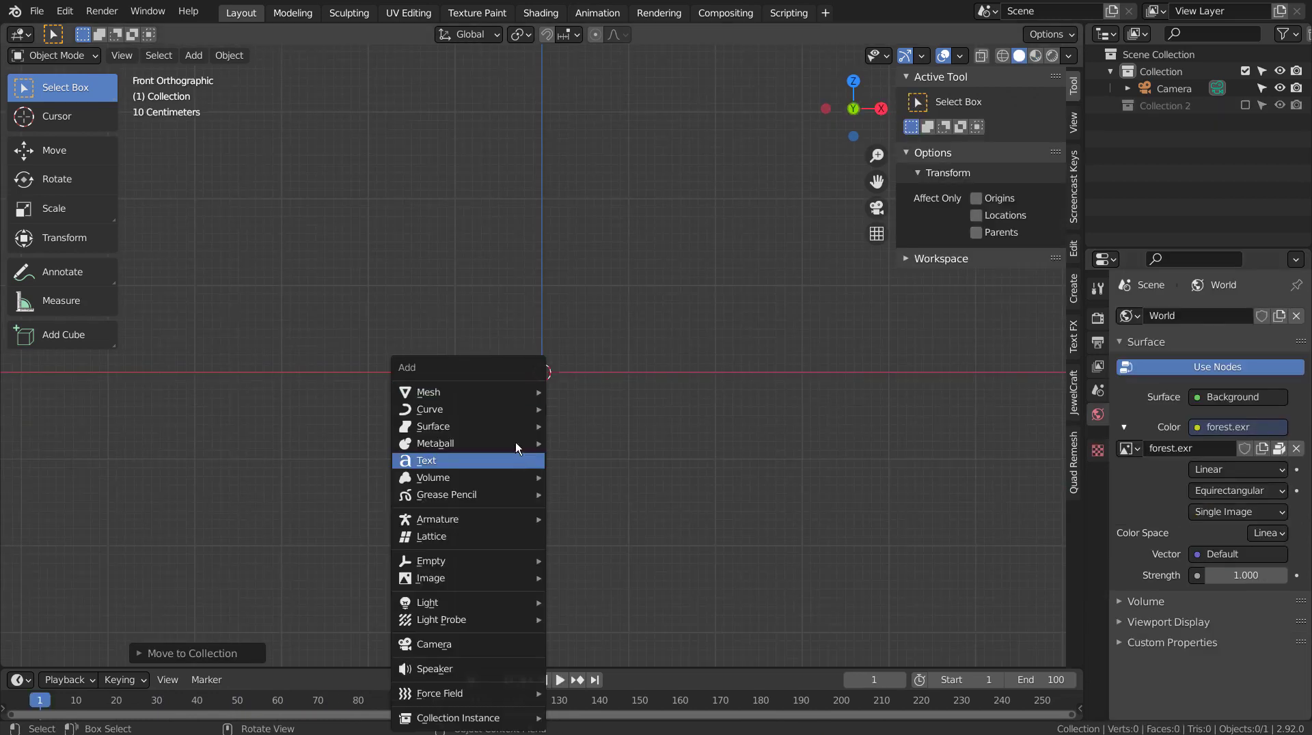
mouse_move(532, 389)
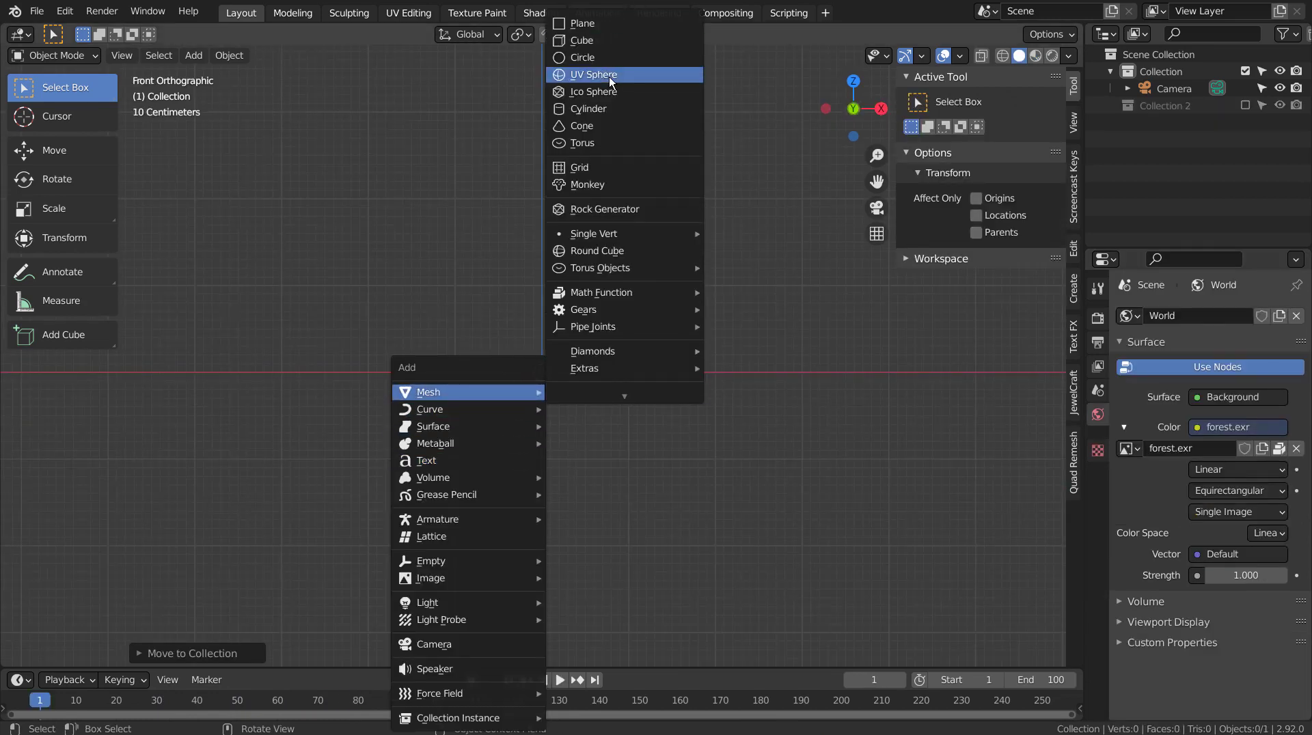
left_click(610, 81)
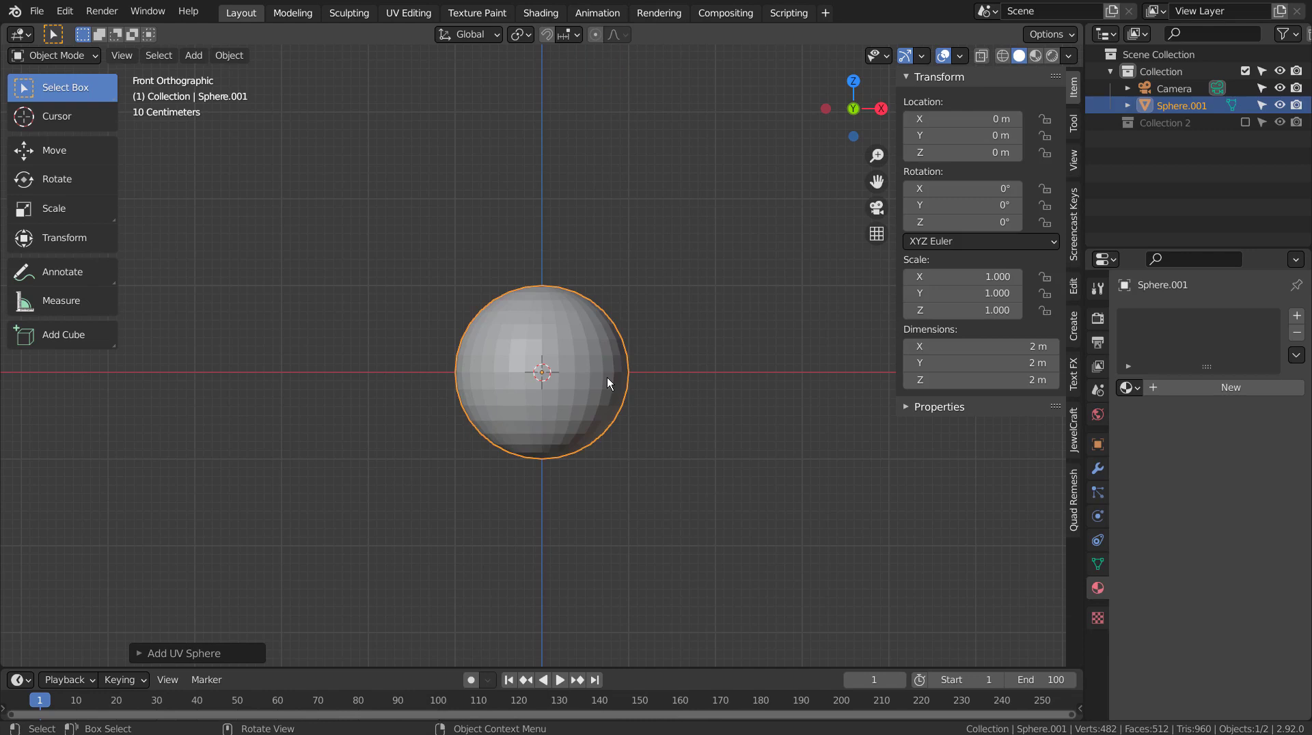
key("Tab")
- Box-select all vertices of the sphere's left half in see-through vertex mode
key("1")
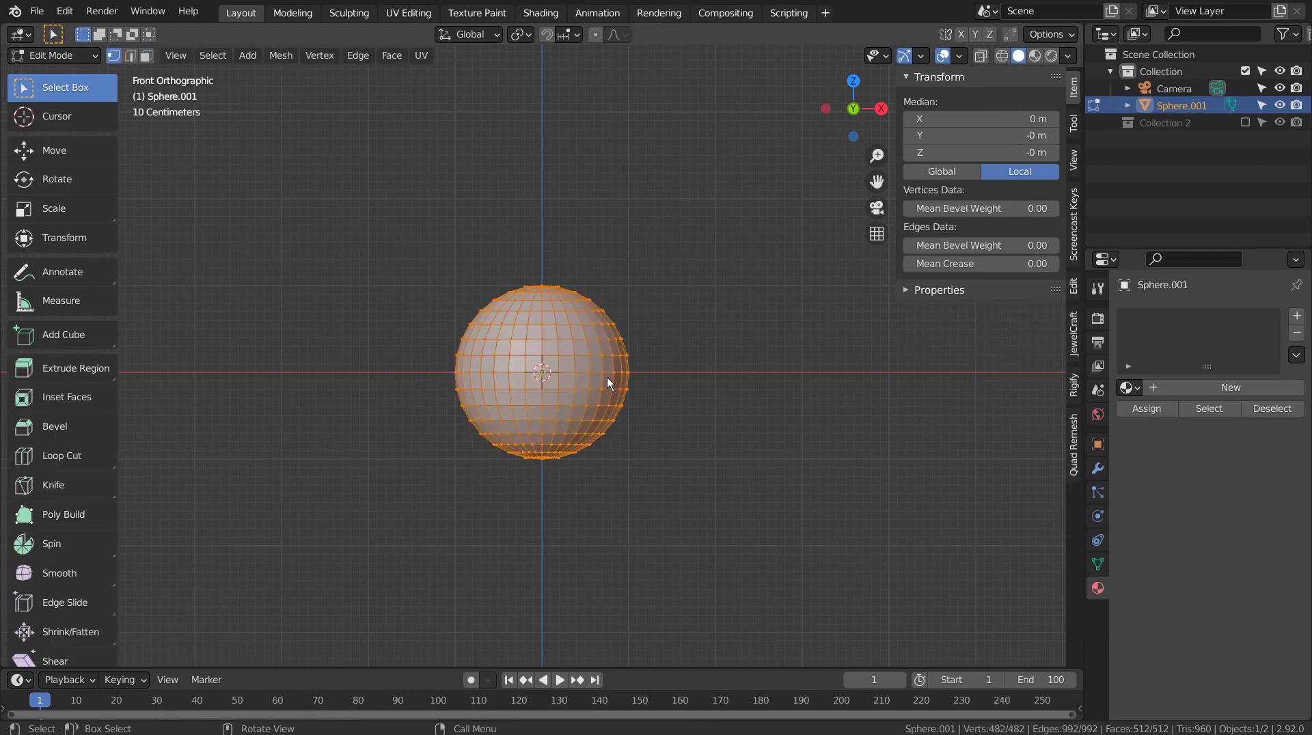
key("shift+z")
key("alt+a")
key("b")
left_click_drag(364, 221, 541, 633)
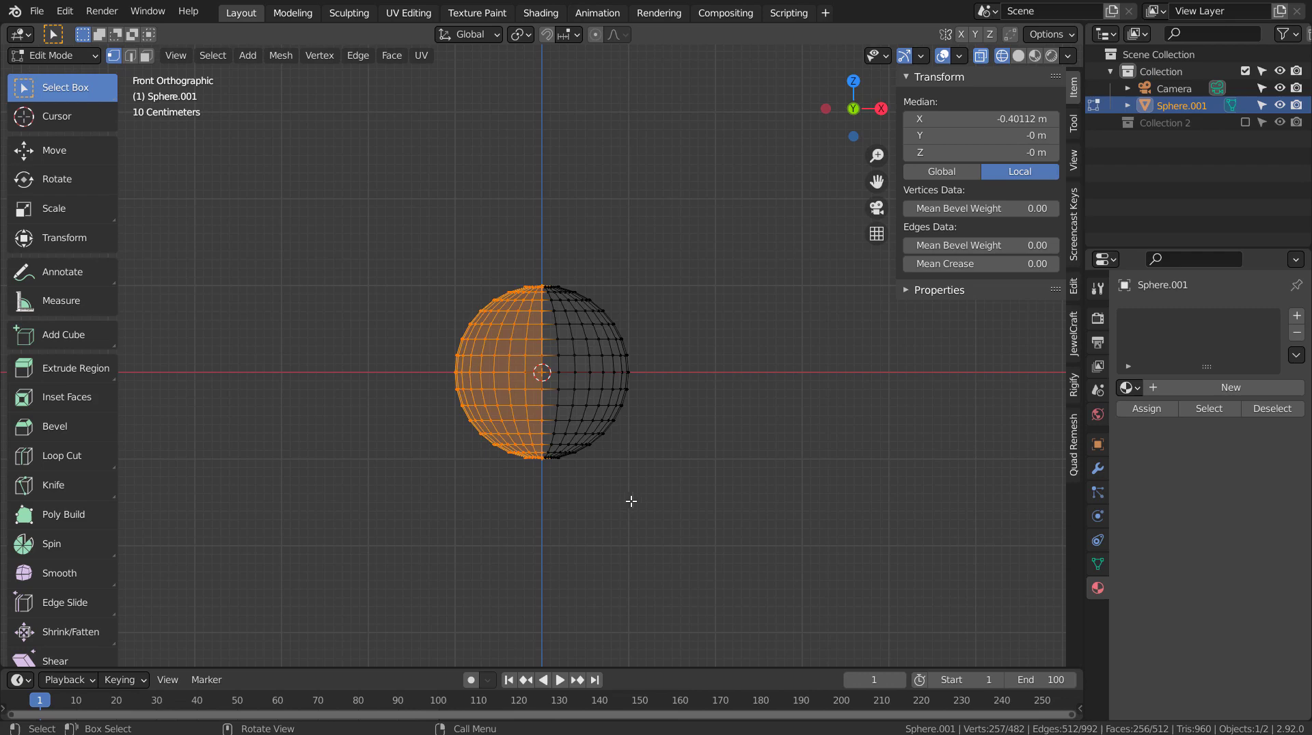
middle_click_drag(677, 468, 668, 510)
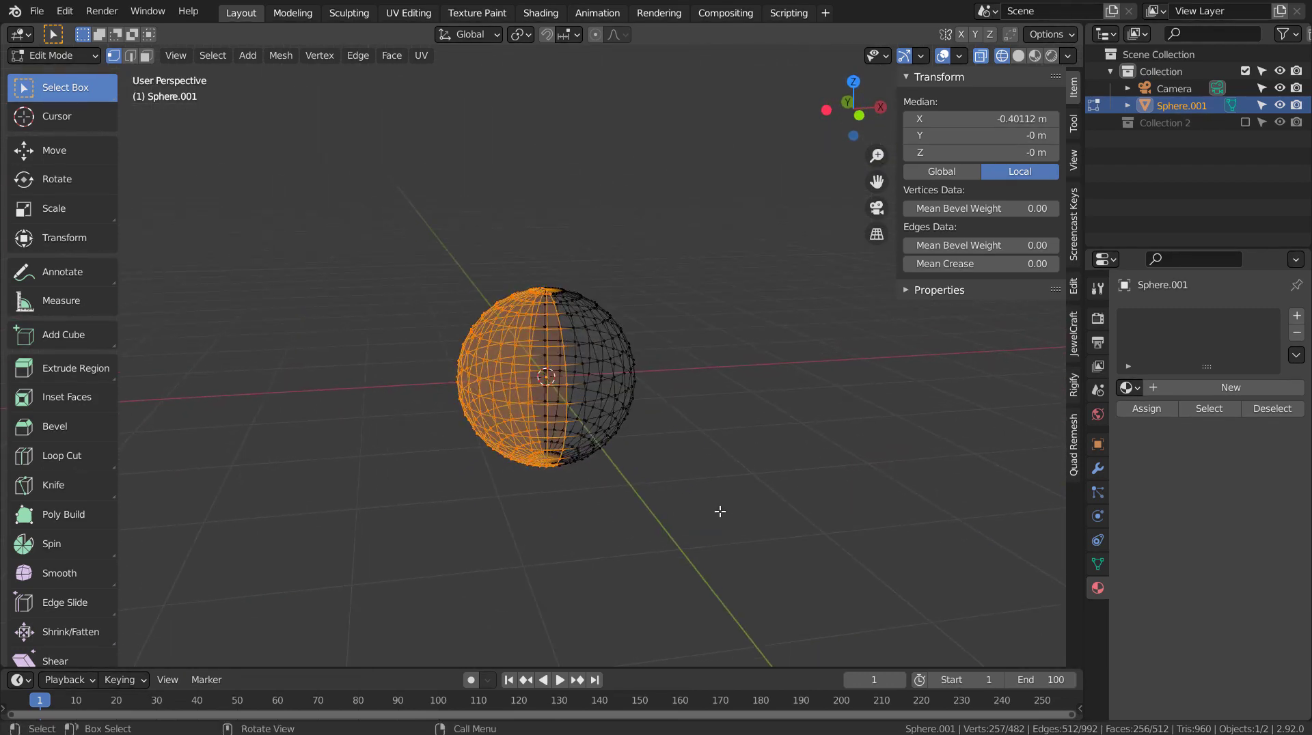
- Return to Object Mode in the front view with solid shading
key("Tab")
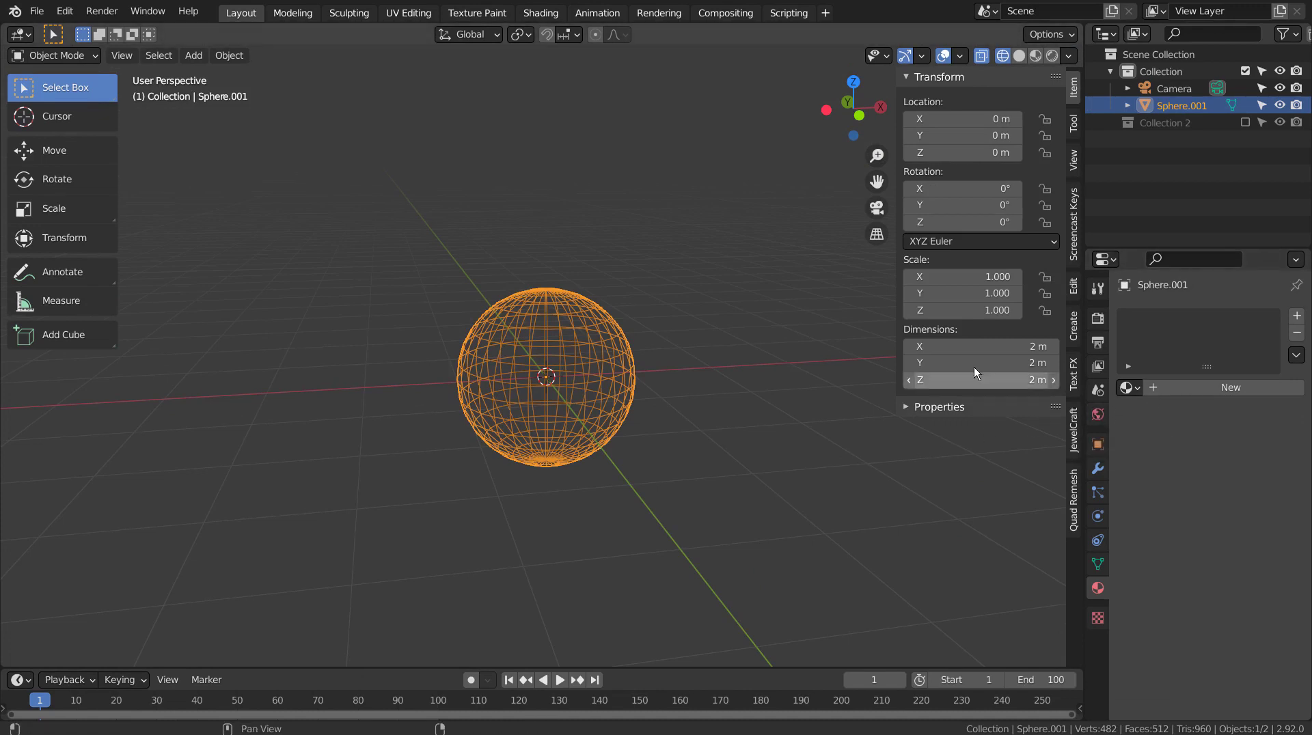
key("KP_1")
key("shift+z")
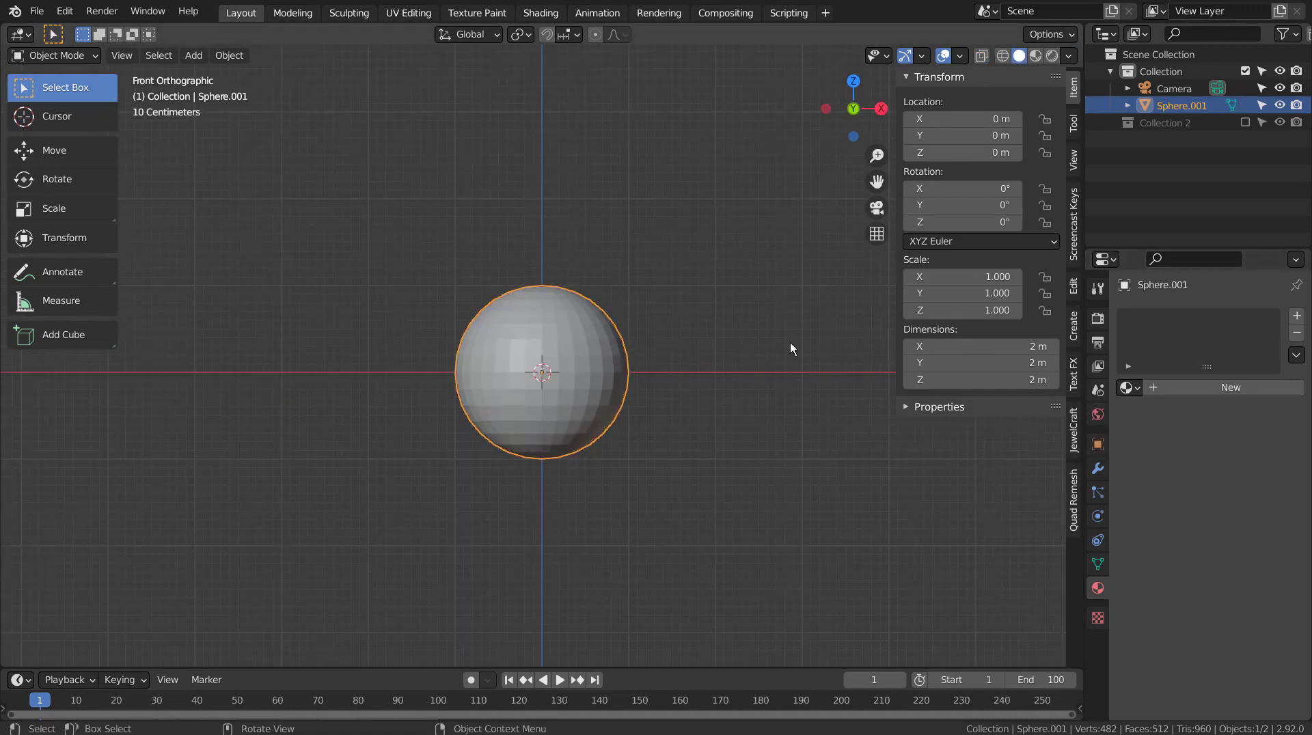
- Show the modifier properties and recheck the half selection in Edit Mode
left_click(1097, 468)
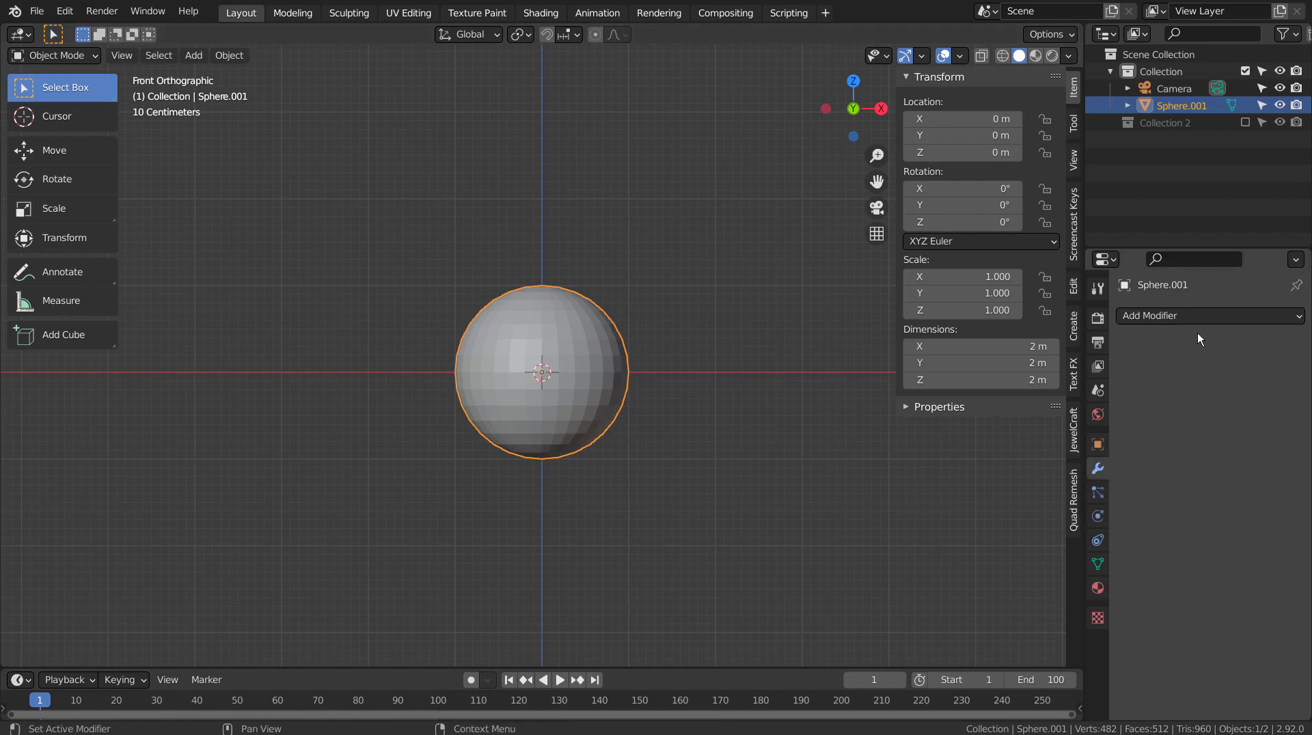
key("Tab")
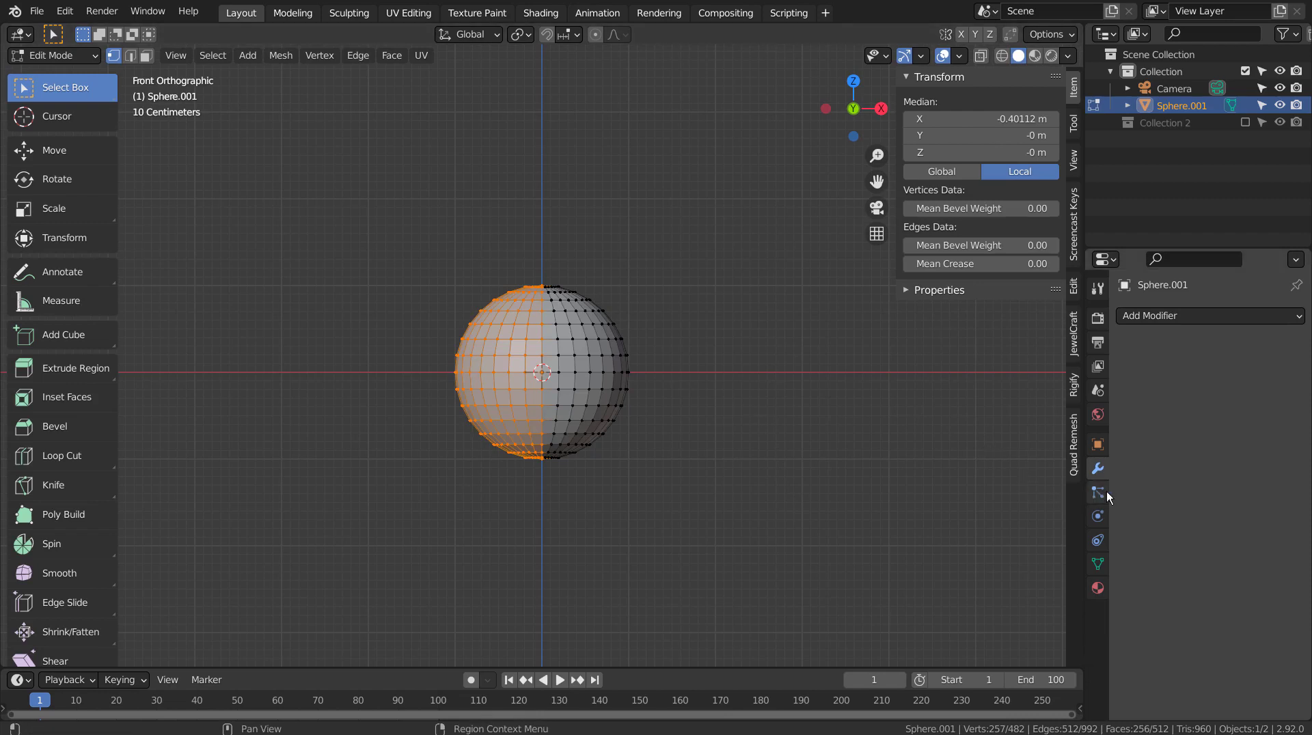
key("Tab")
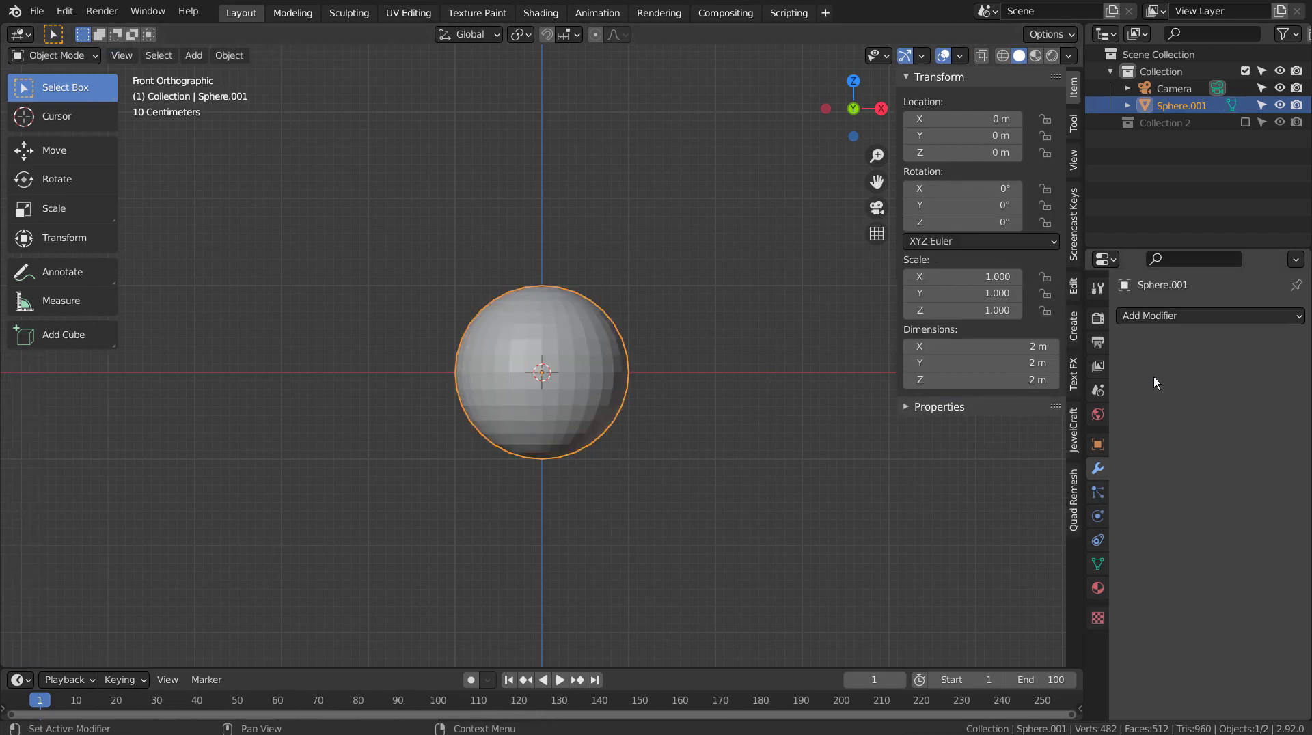
- Add a Simple Deform modifier set to Twist, Z axis, 120° angle
left_click(1198, 317)
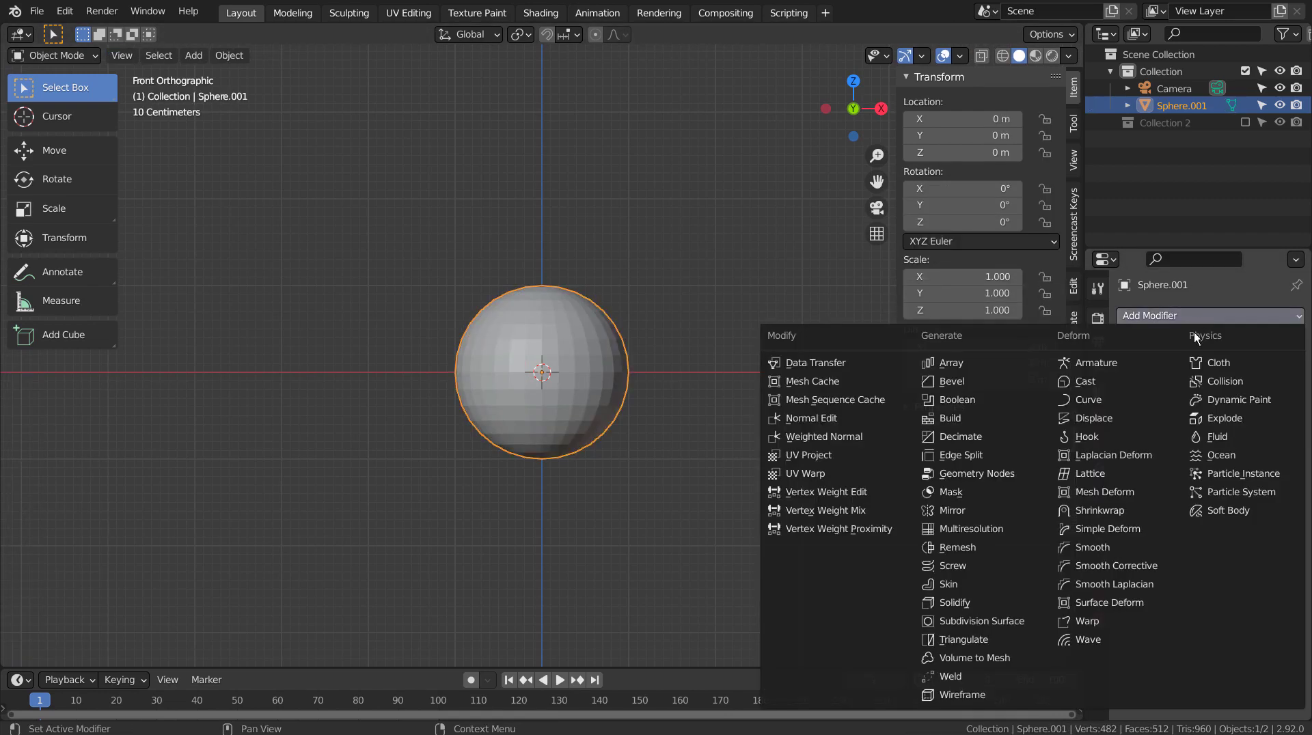
left_click(1093, 529)
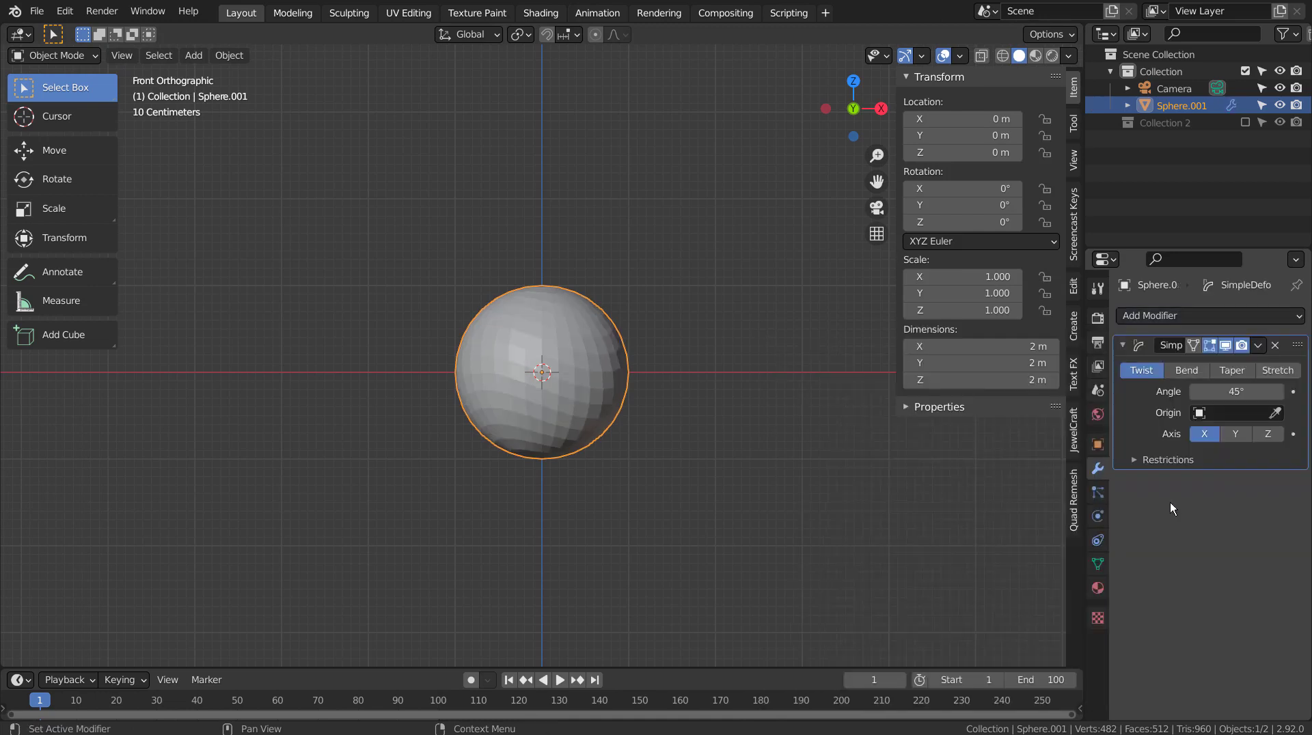
left_click(1186, 370)
left_click(1140, 369)
left_click(1267, 434)
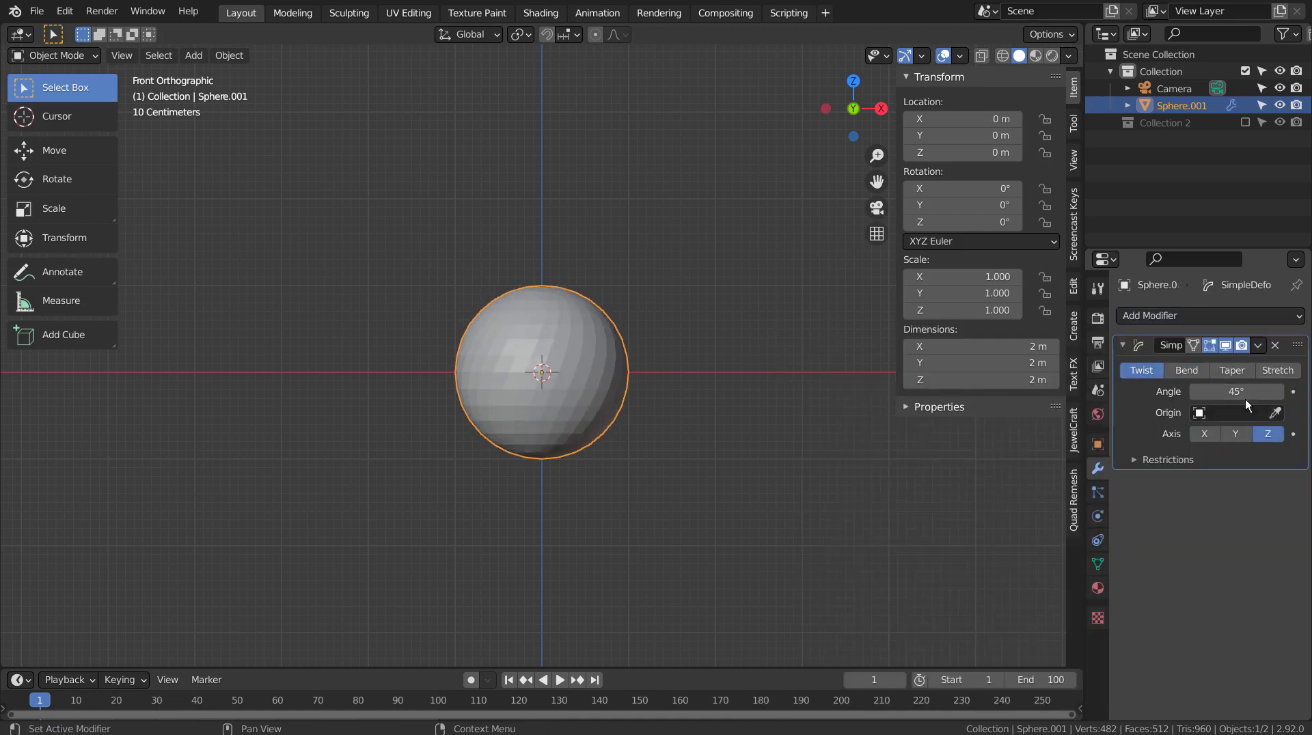
left_click(1244, 394)
type("120")
key("Return")
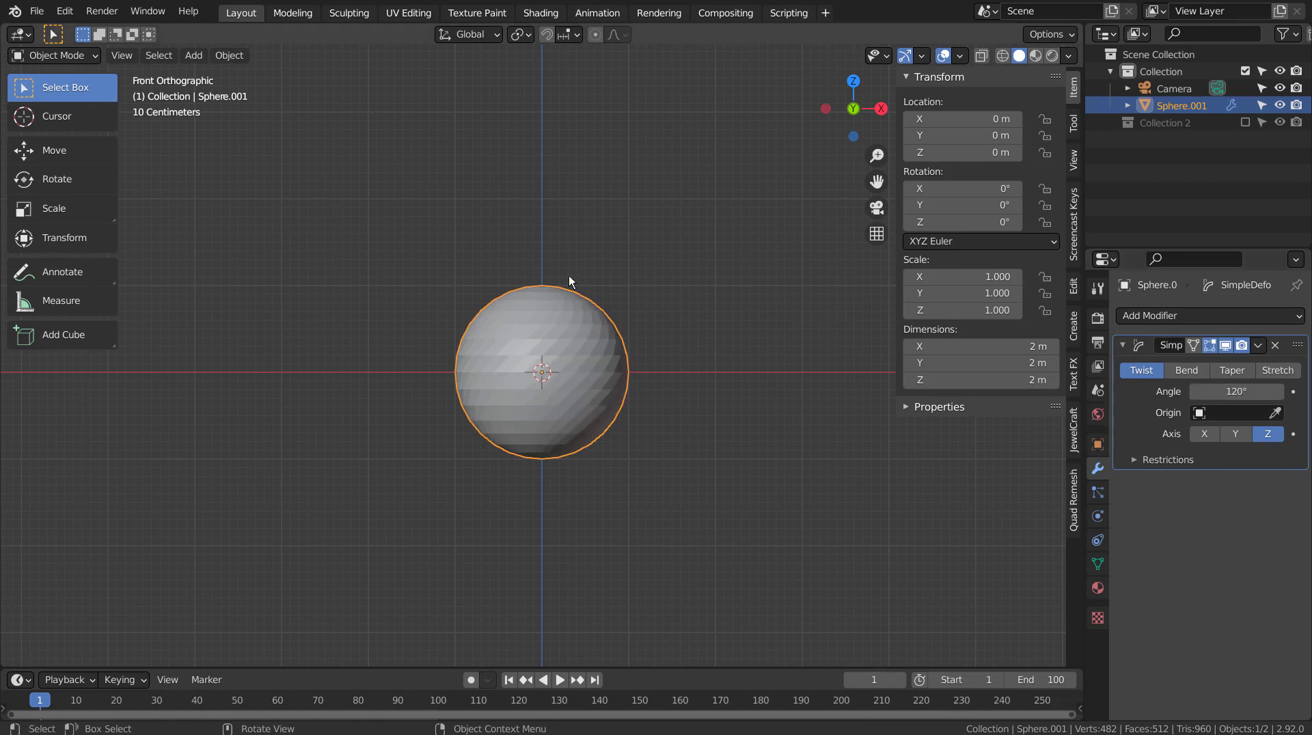
key("Tab")
key("Tab")
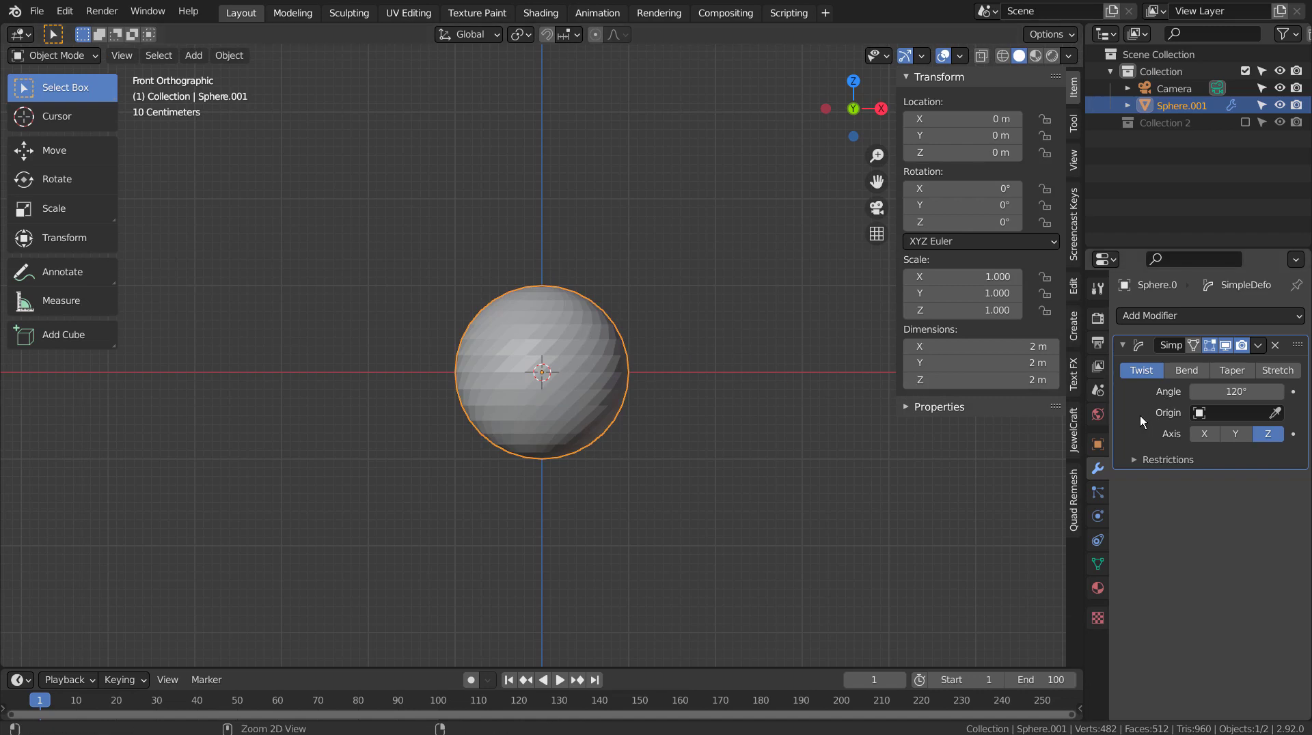
- Apply the twist, separate the selected half into Sphere.003, and select Sphere.003
key("ctrl+a")
key("Tab")
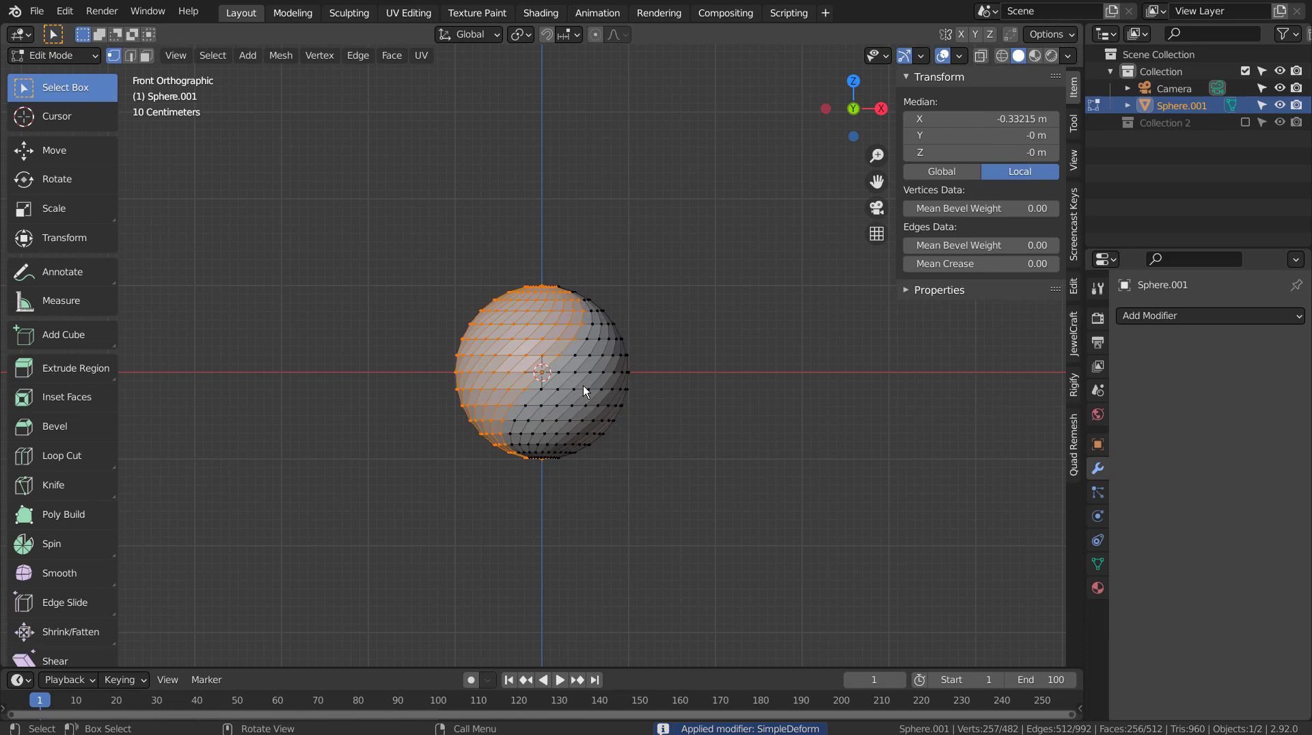
middle_click_drag(656, 413, 706, 451)
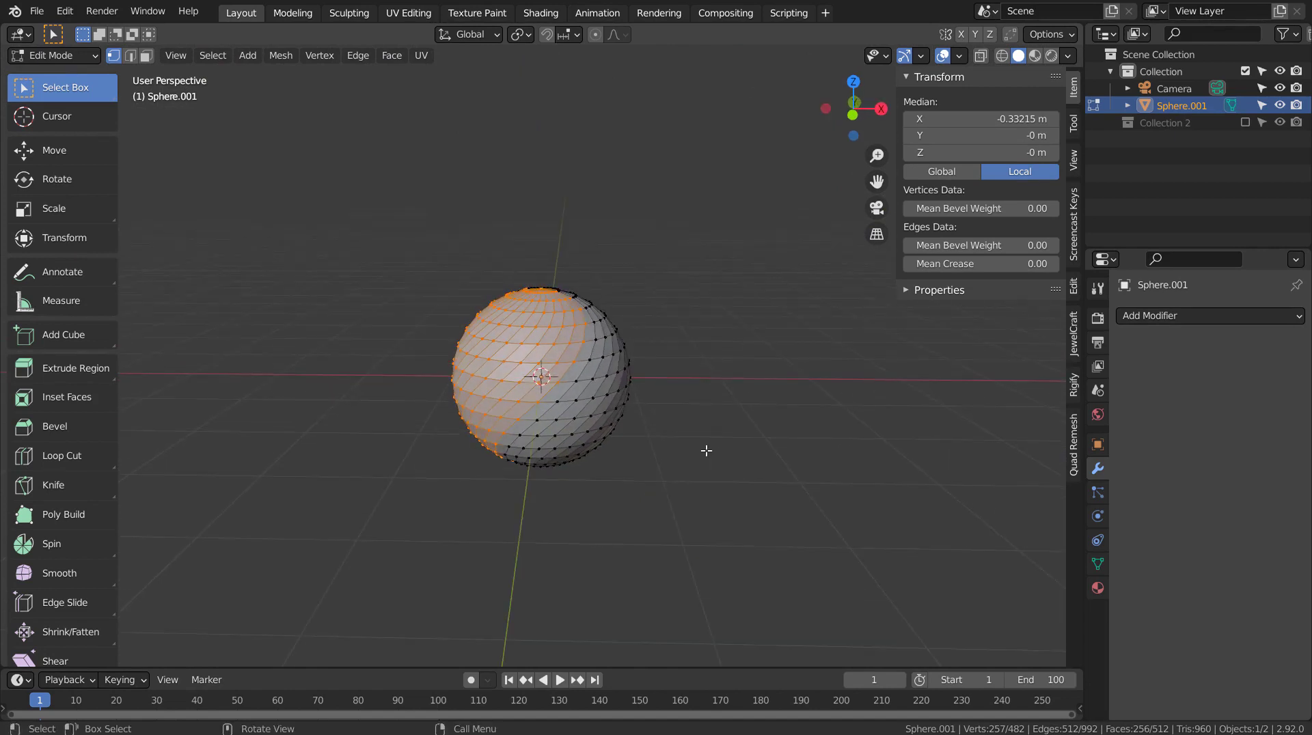
key("p")
left_click(706, 449)
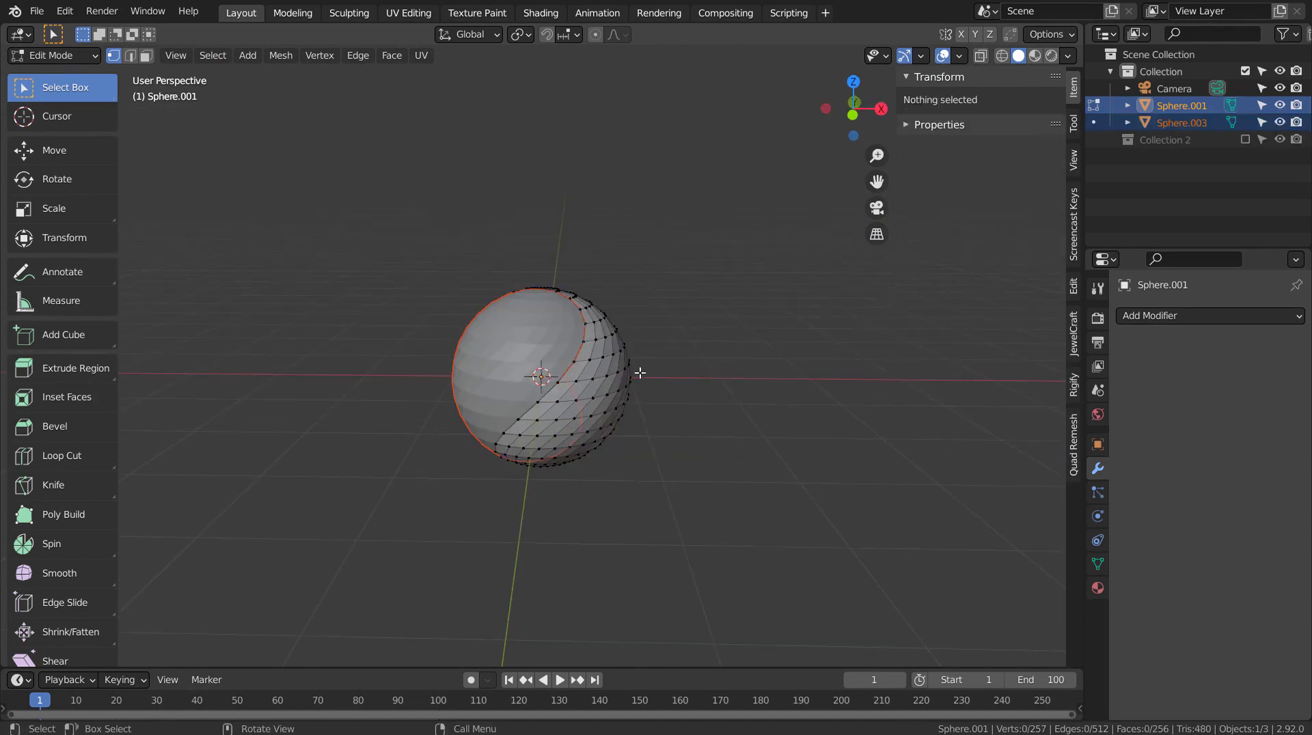
key("Tab")
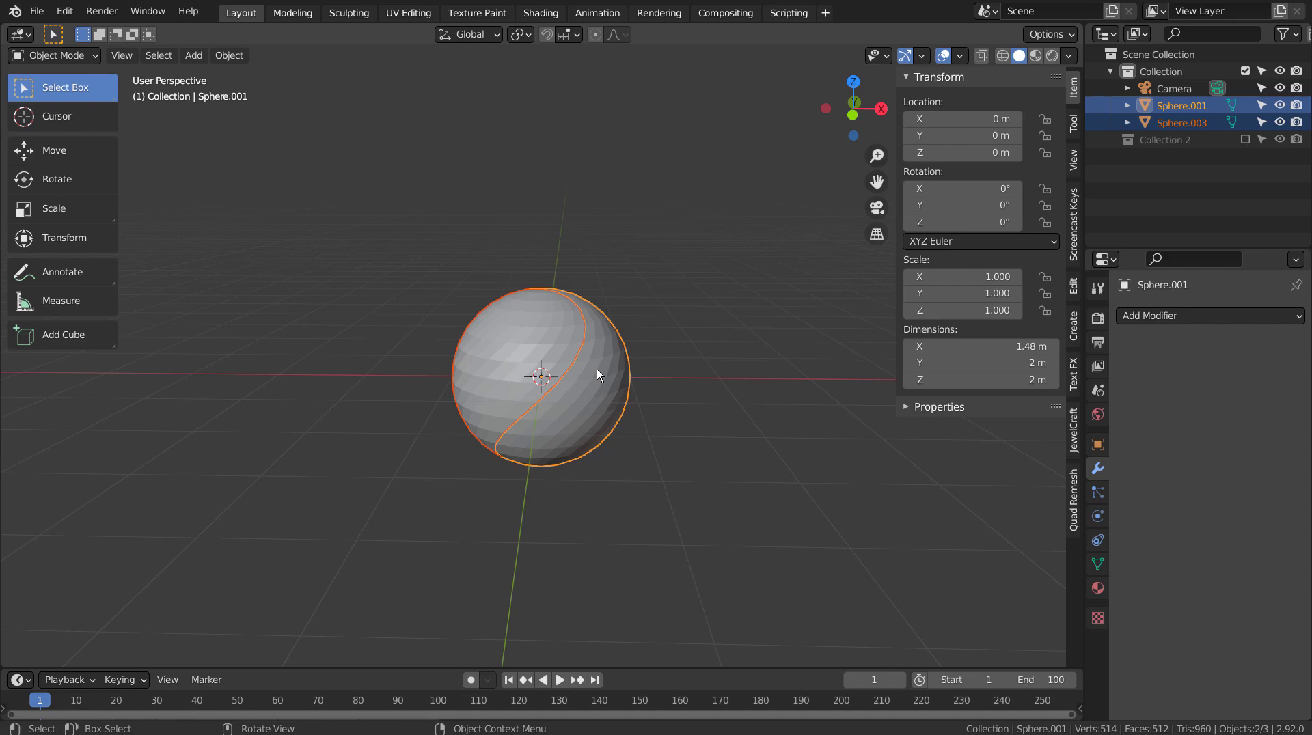
left_click(535, 350)
mouse_move(651, 430)
middle_mouse_down()
mouse_move(809, 402)
mouse_move(637, 424)
middle_mouse_up()
- Apply Shade Smooth to the sphere halves
right_click(511, 342)
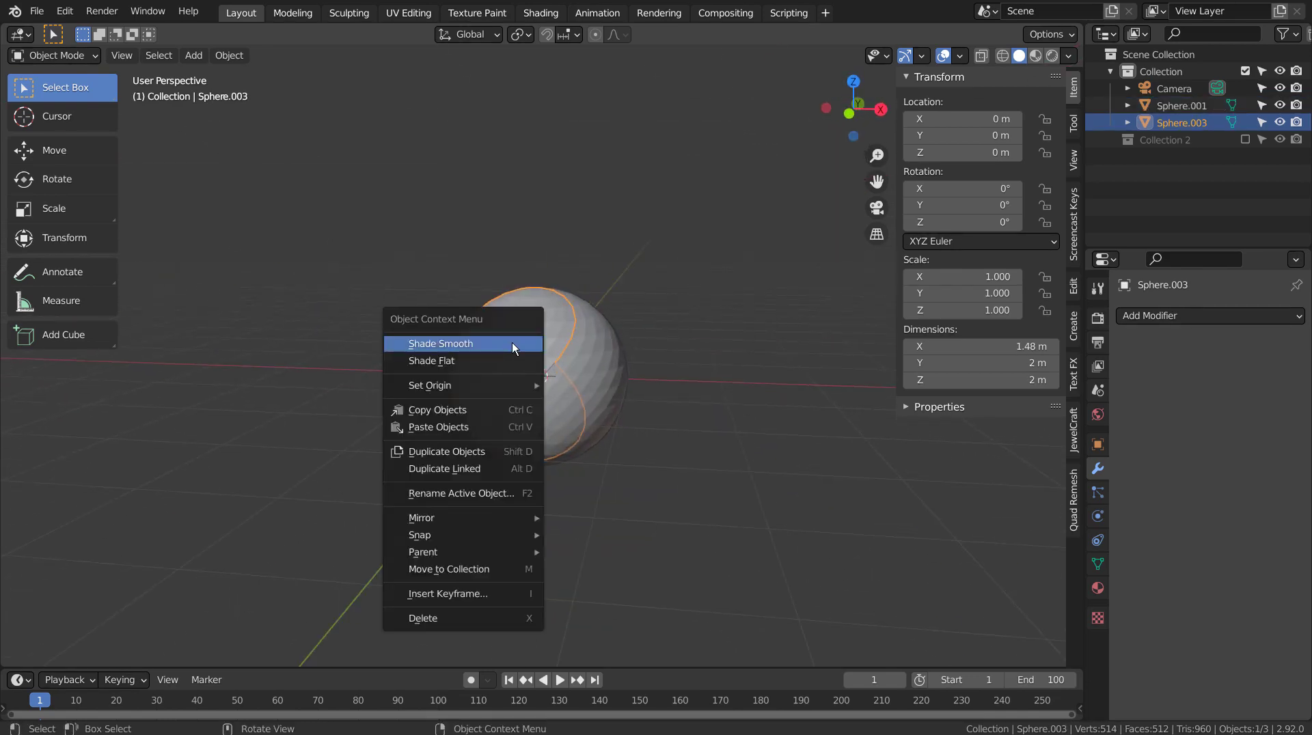
right_click(585, 358)
left_click(587, 355)
left_click(686, 454)
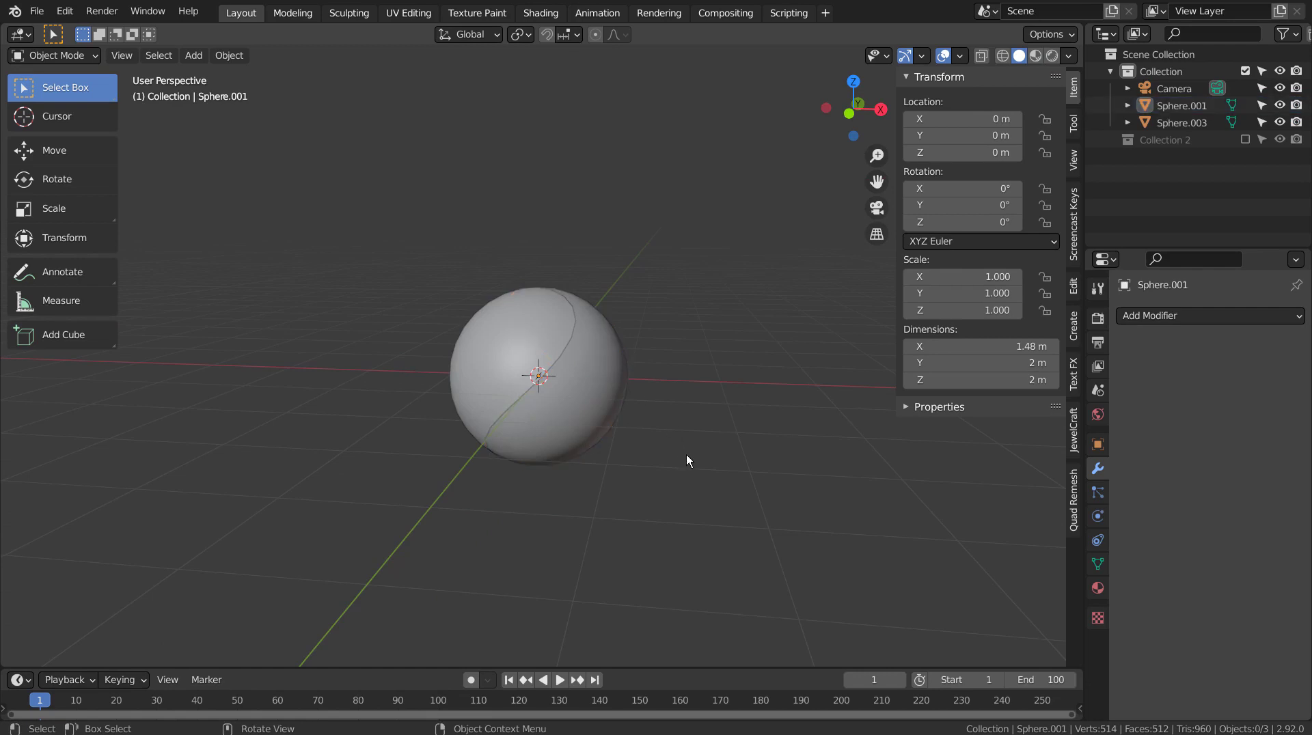
middle_click_drag(686, 454, 699, 438)
- Slide Sphere.003 slightly left along X in front view, opening a seam
left_click(539, 333)
key("KP_1")
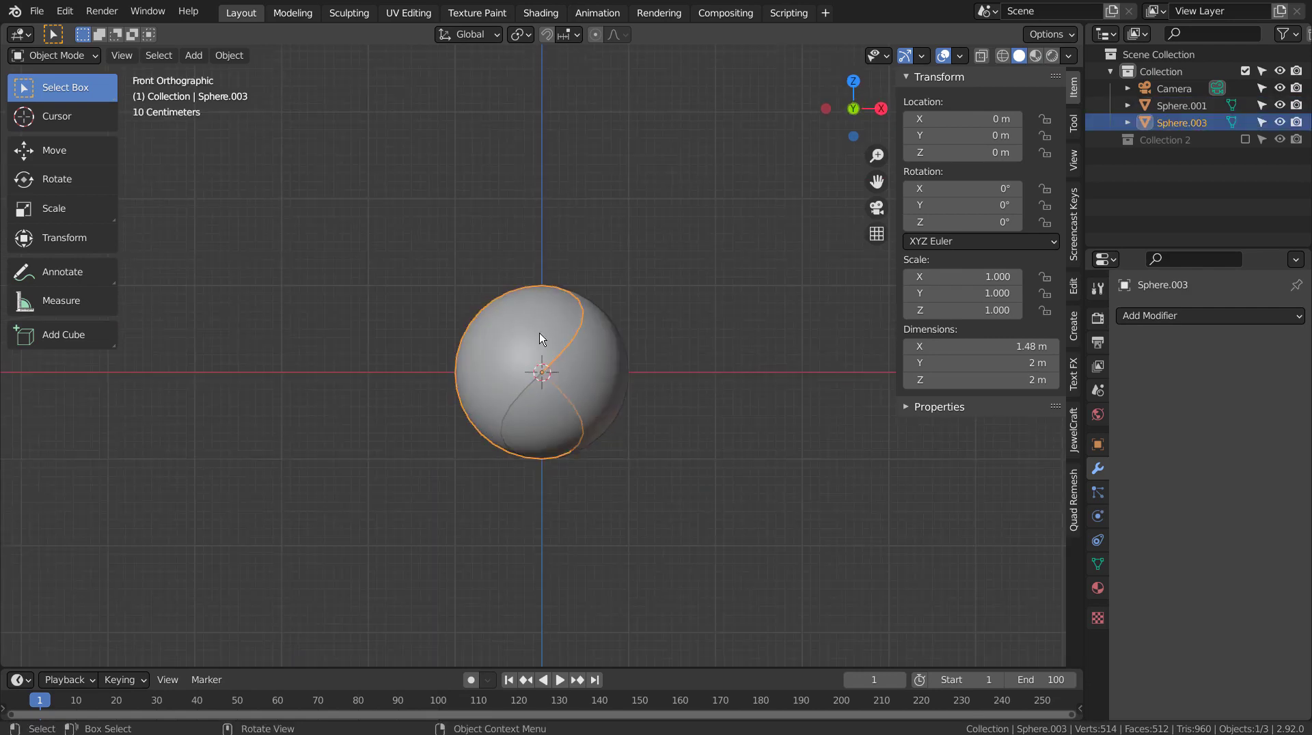
key("g")
key("y")
key("x")
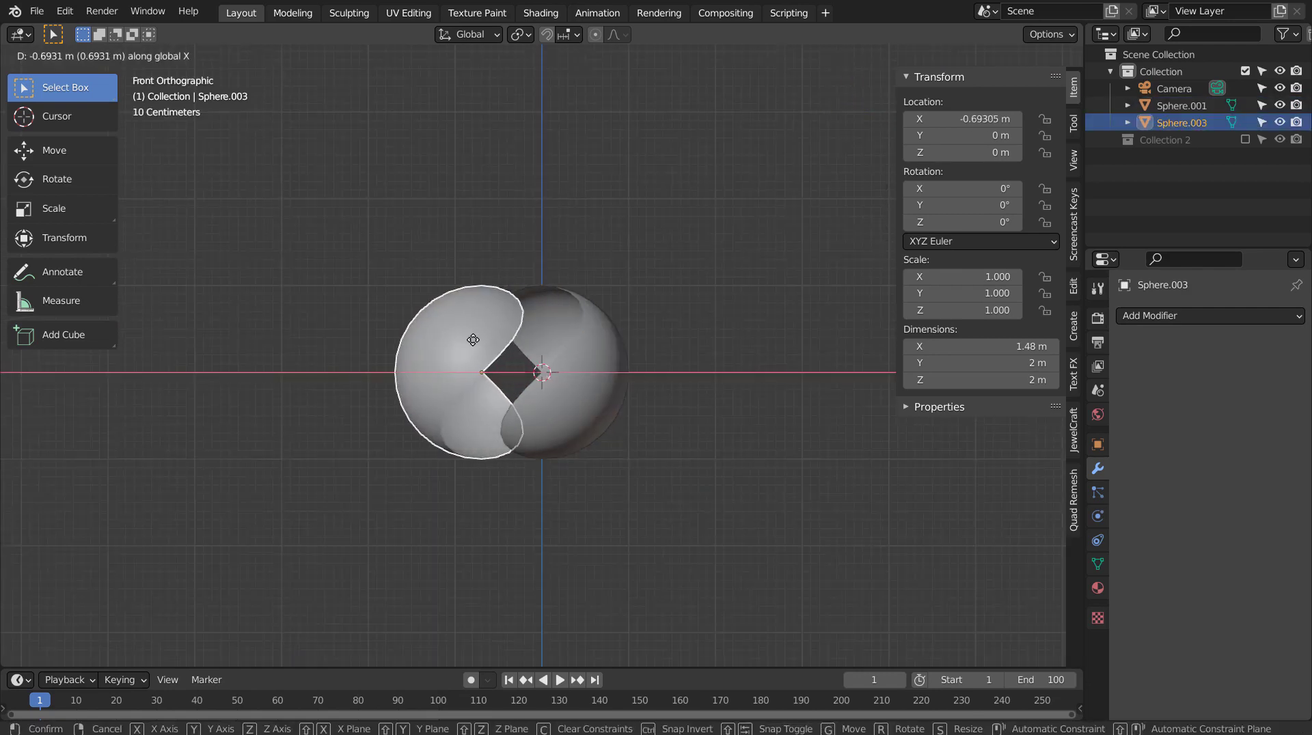
left_click(395, 340)
middle_click_drag(395, 341, 707, 456)
- Reset Sphere.003's location and start sliding it along X again
key("alt+g")
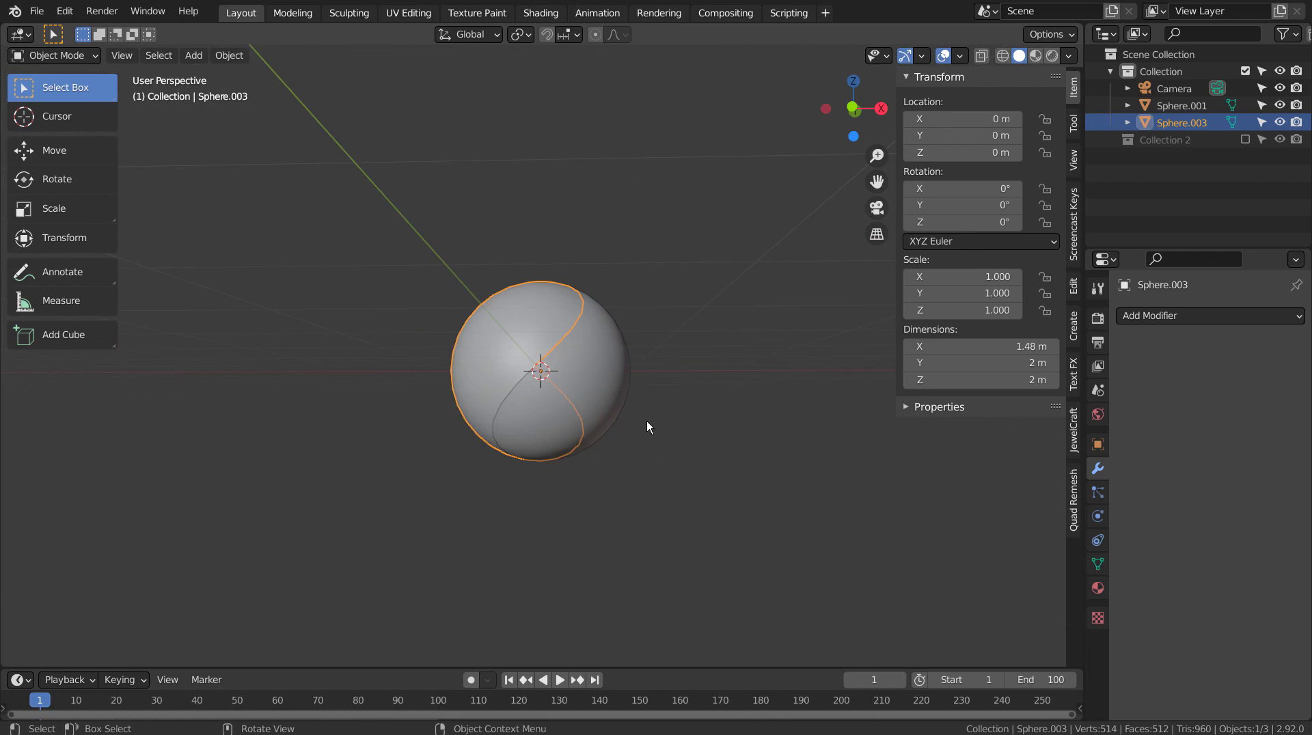
key("KP_1")
key("g")
key("x")
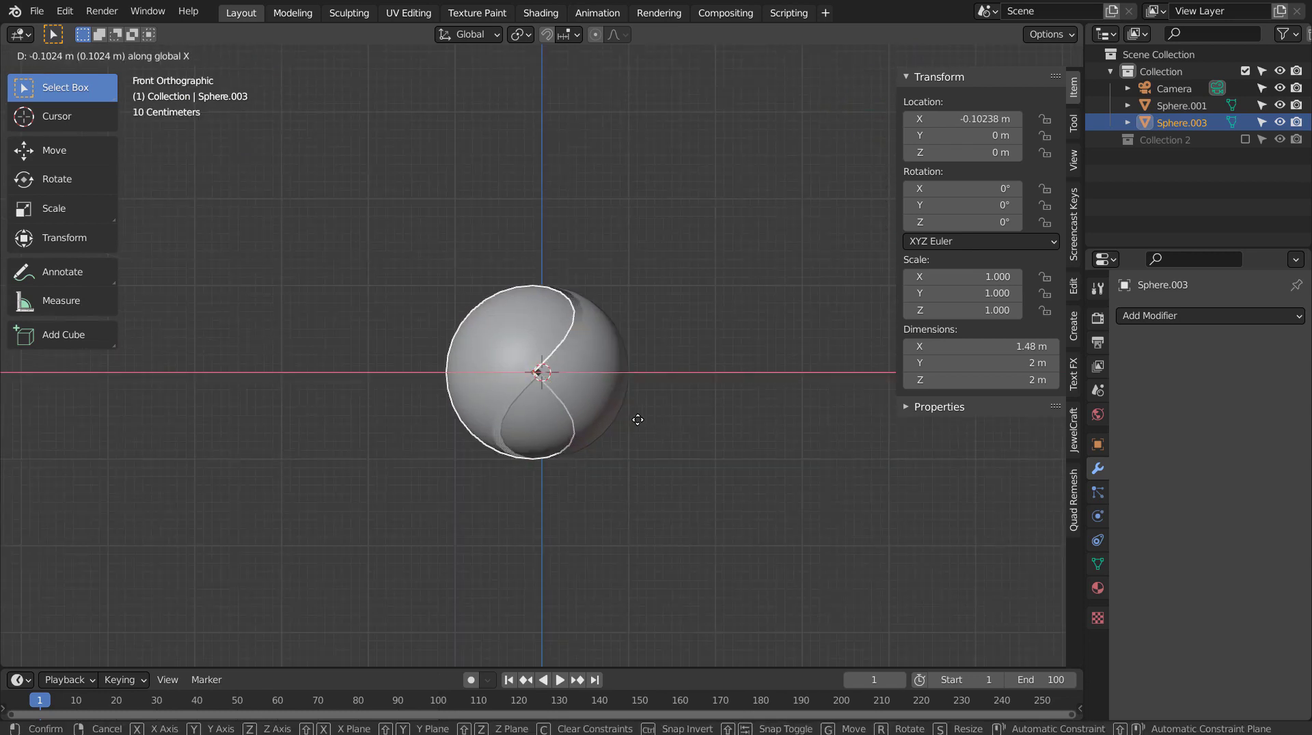
- Drop Sphere.003 slightly left of centre and add a new UV sphere scaled to 0.945
left_click(638, 420)
left_click(721, 441)
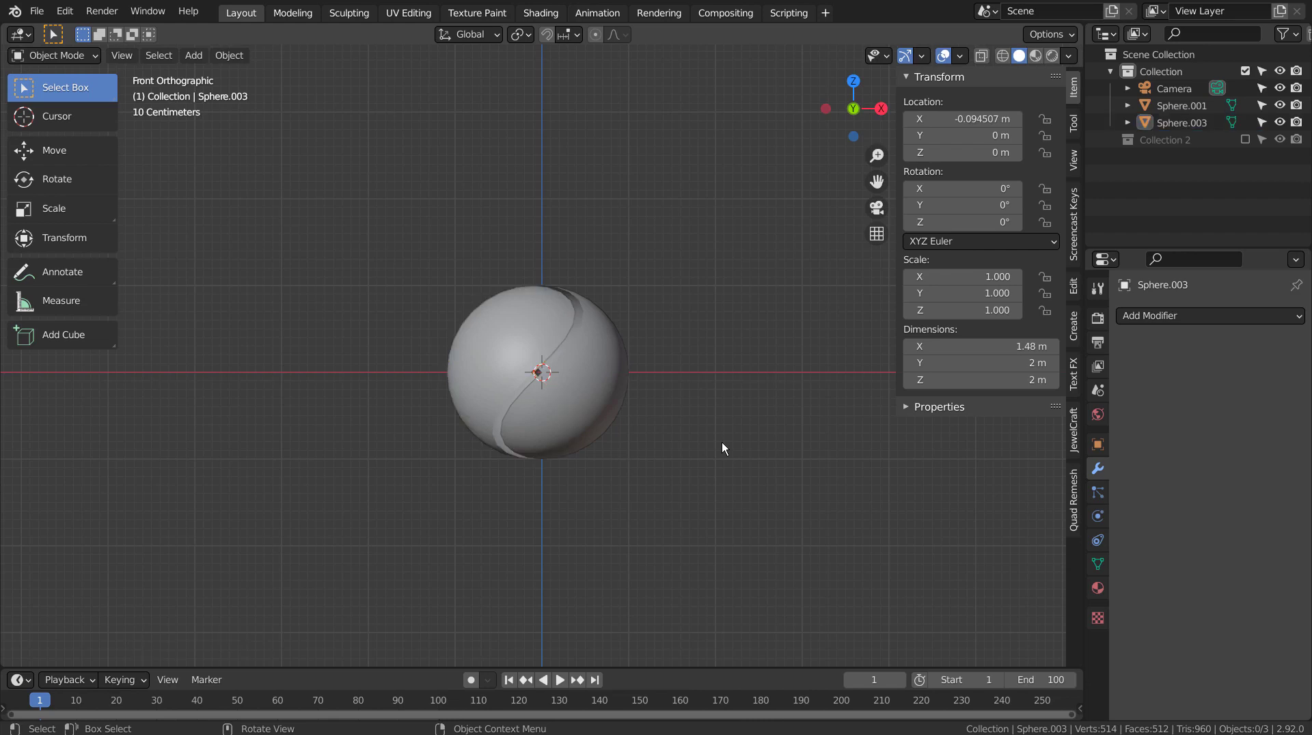
key("shift+a")
mouse_move(722, 393)
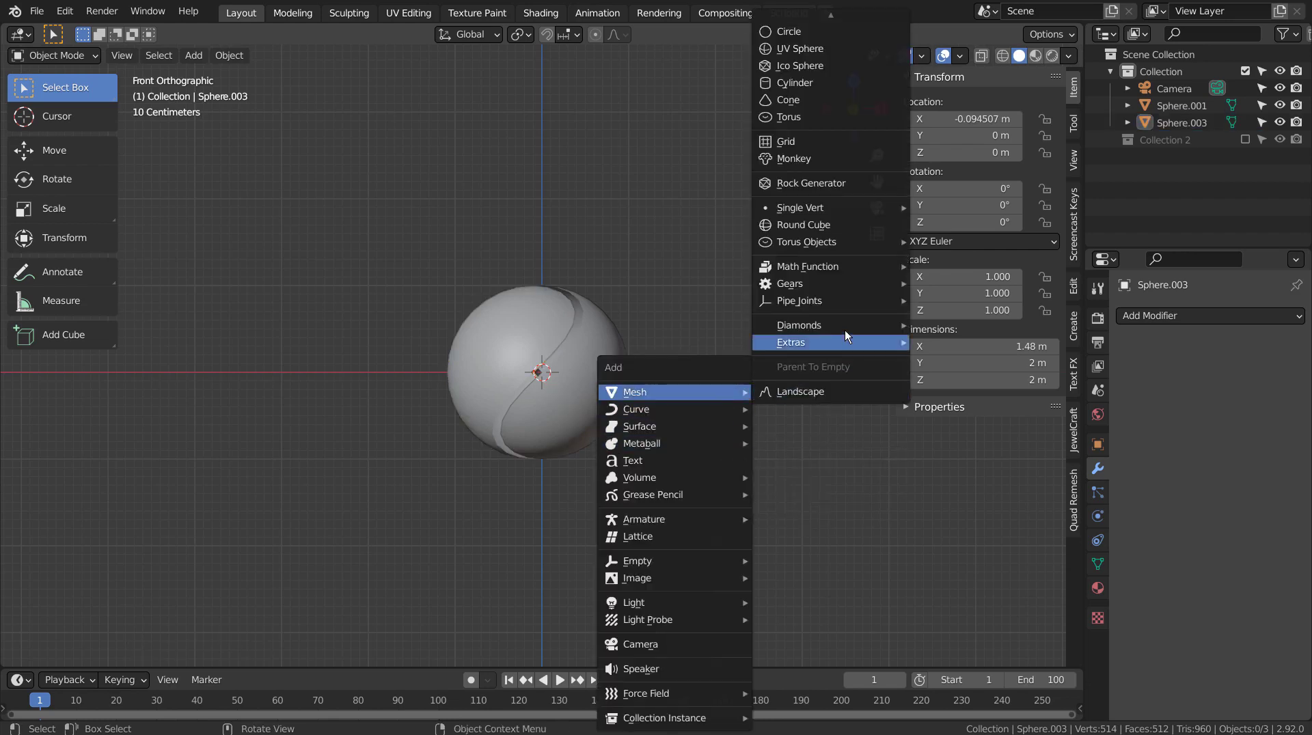
left_click(851, 50)
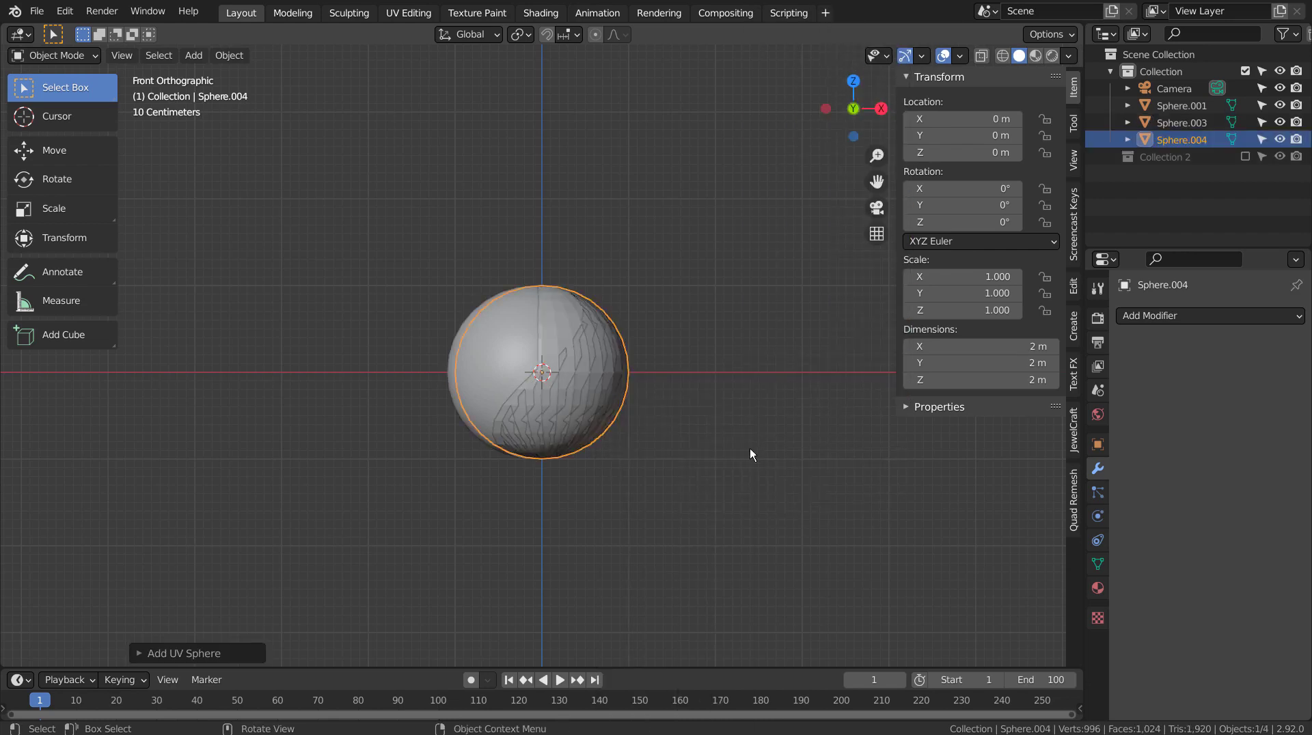
key("s")
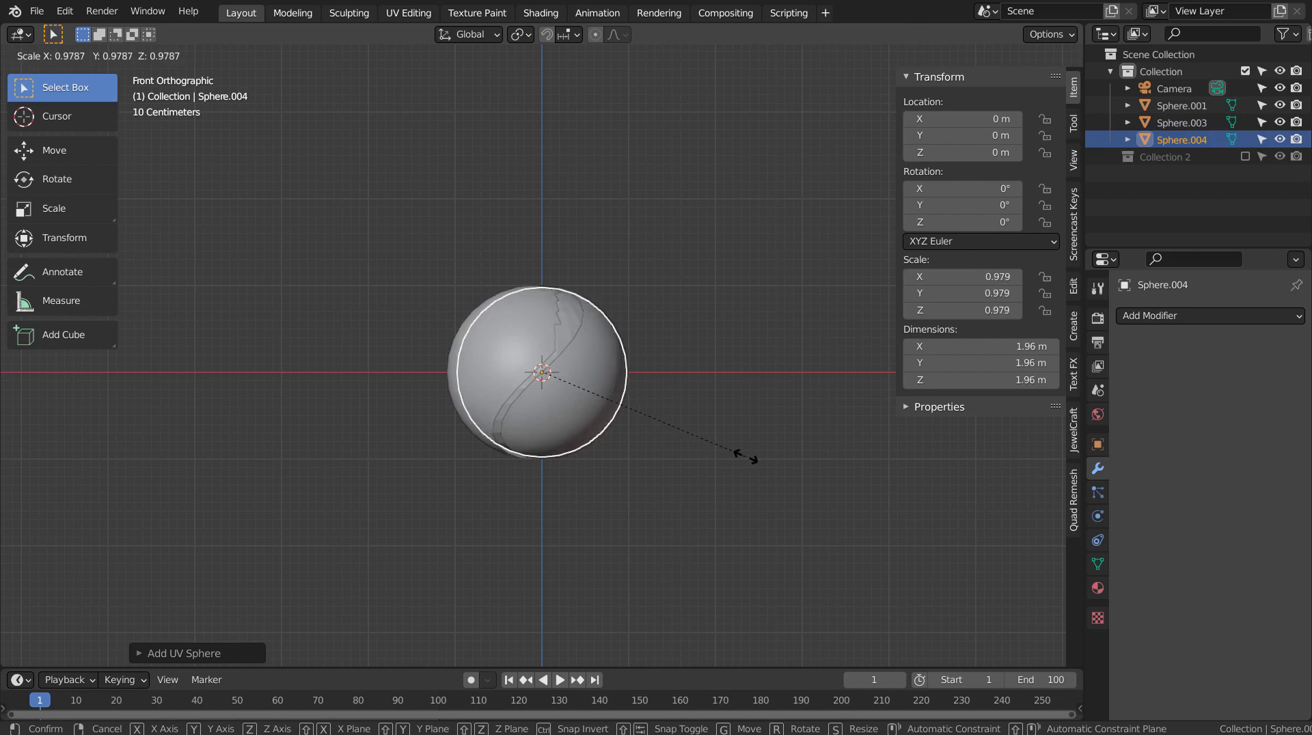
left_click(736, 458)
- Give the inner sphere Subdivision level 3 and a new Emission material with strength 10
key("ctrl+3")
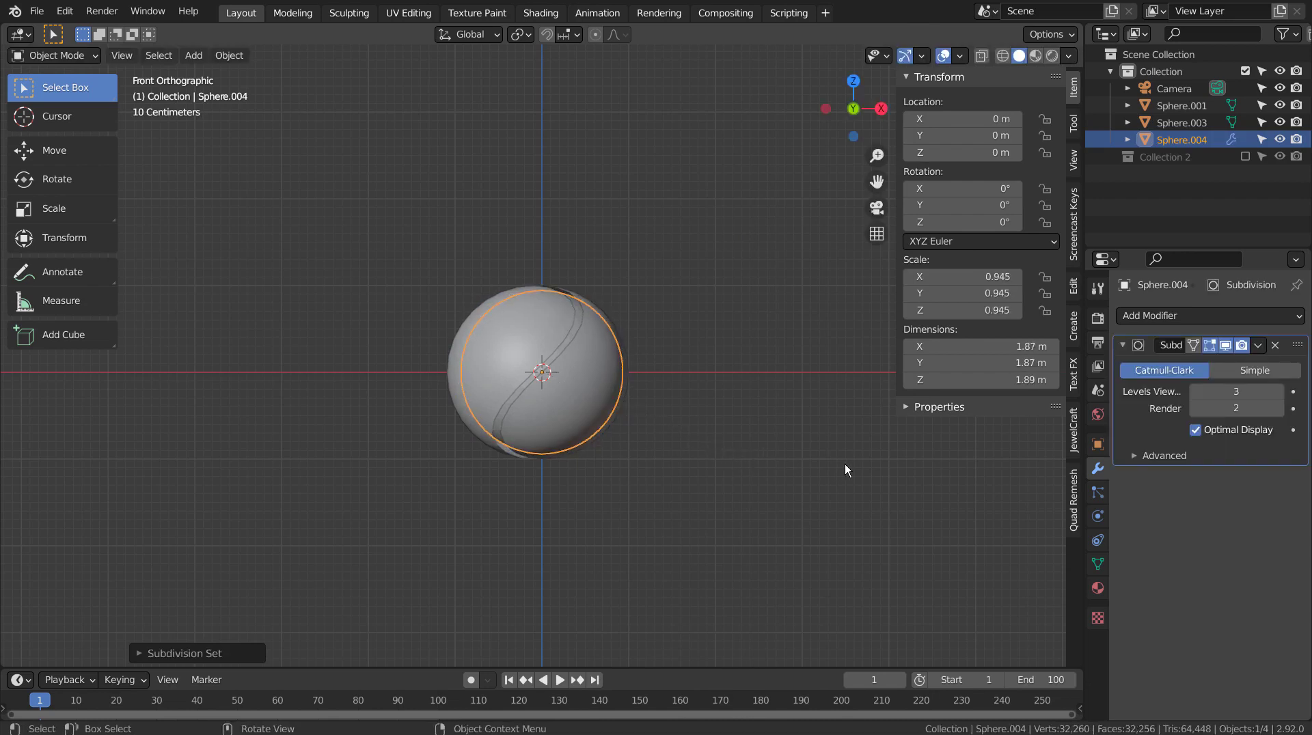
left_click(1097, 589)
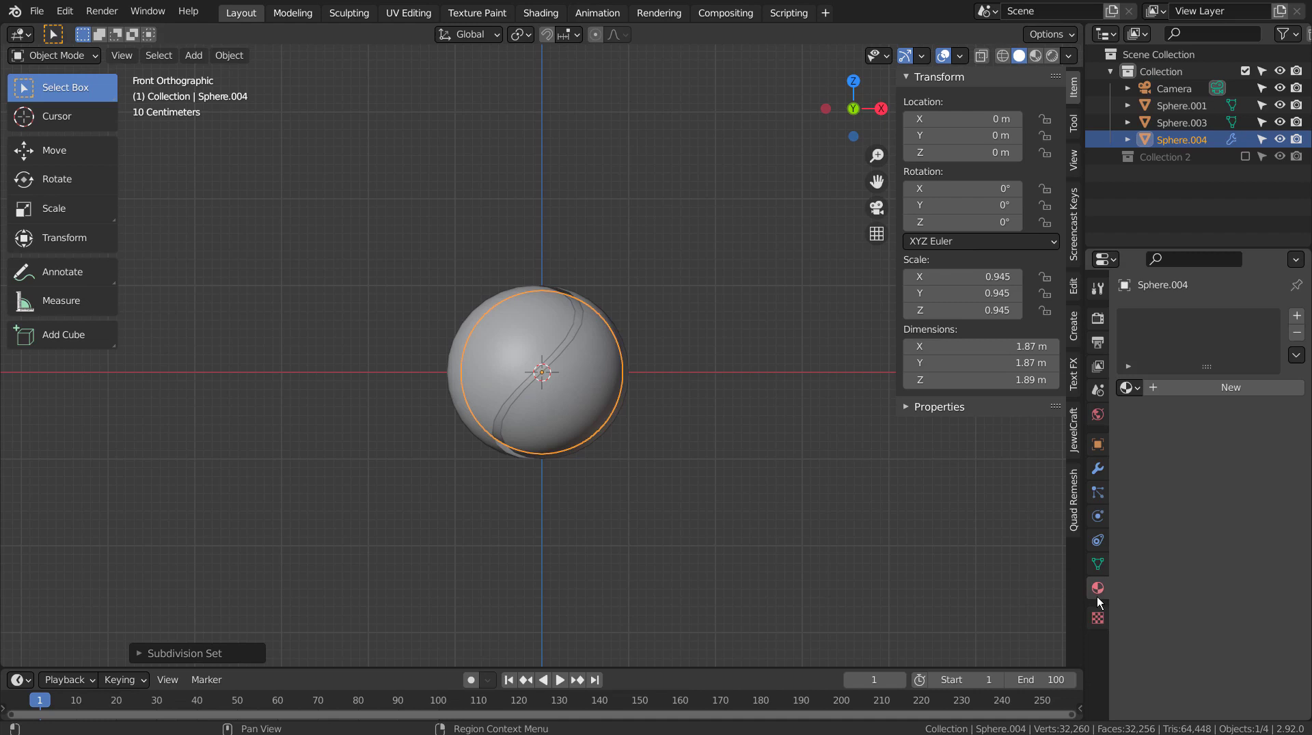
left_click(1206, 389)
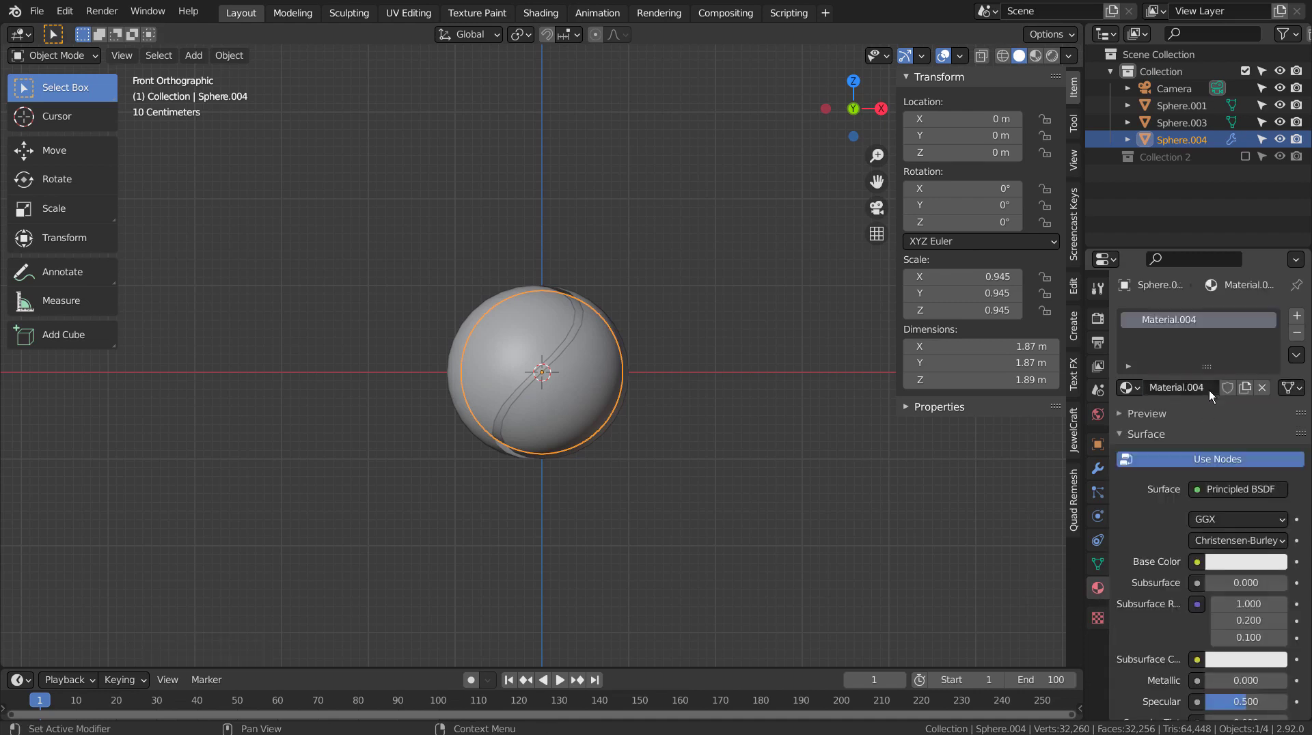
left_click(1207, 490)
left_click(1088, 155)
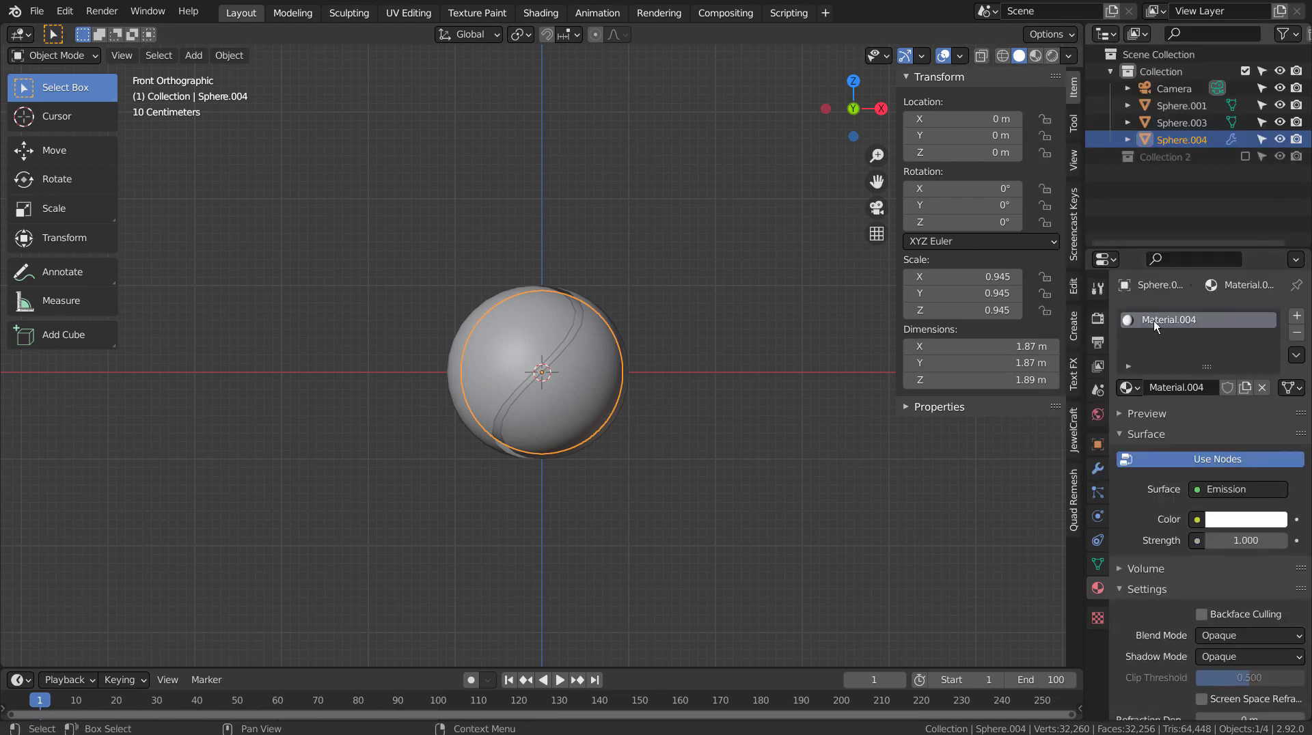
left_click(1233, 540)
type("10")
key("Return")
- Switch to Material Preview and nudge Sphere.003 right along X to -0.0315 m
left_click(1097, 318)
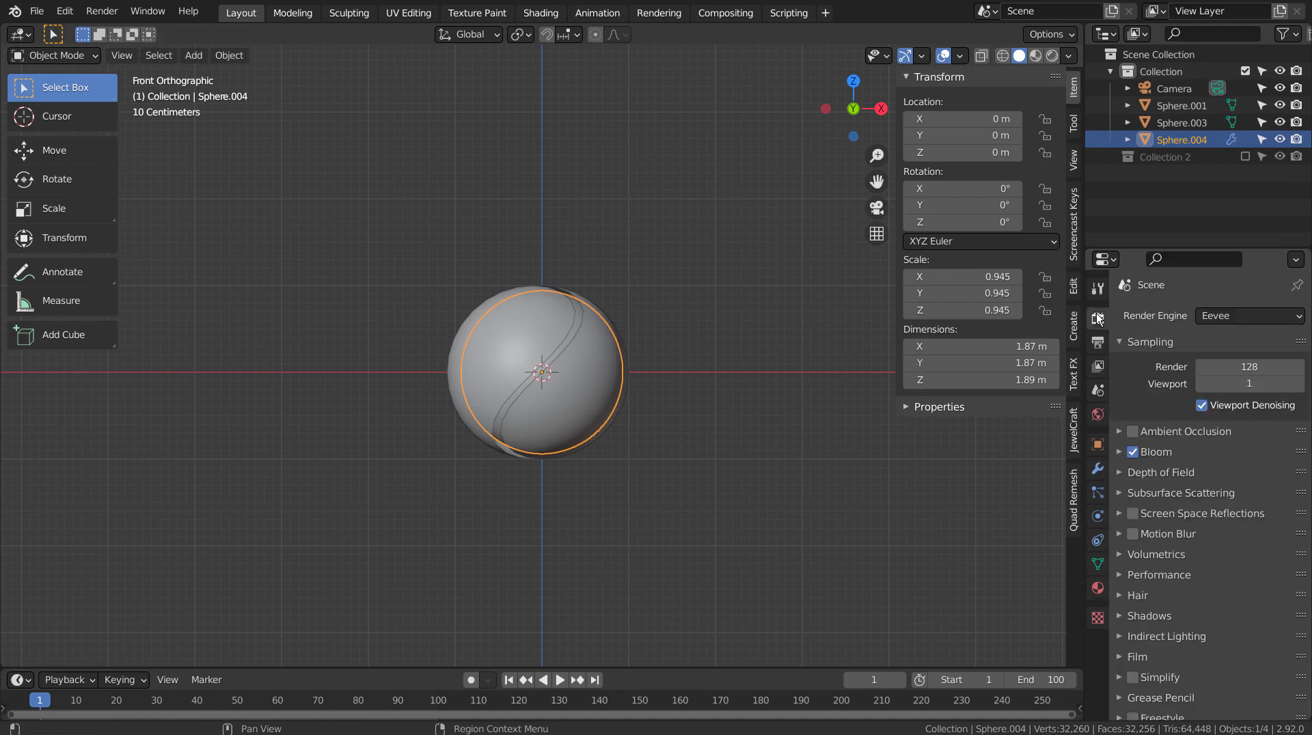
left_click(1035, 56)
left_click(708, 442)
left_click(502, 343)
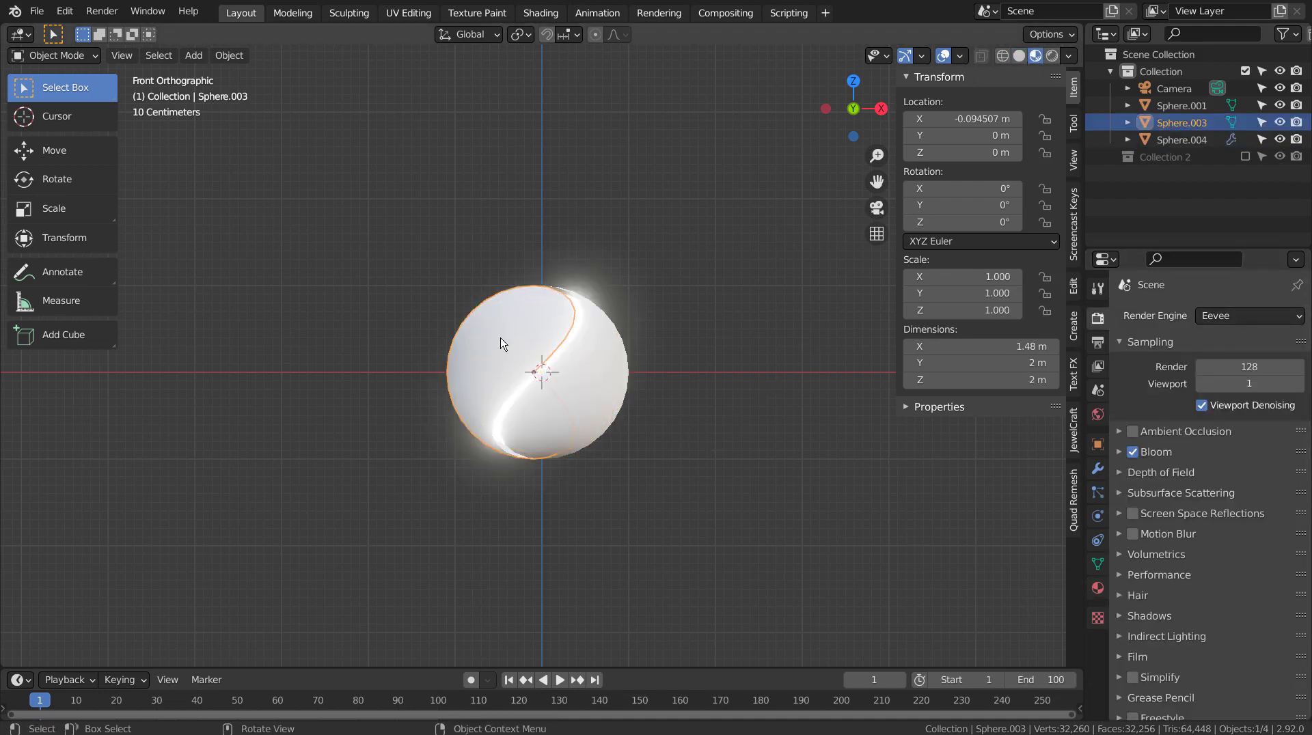
key("g")
key("x")
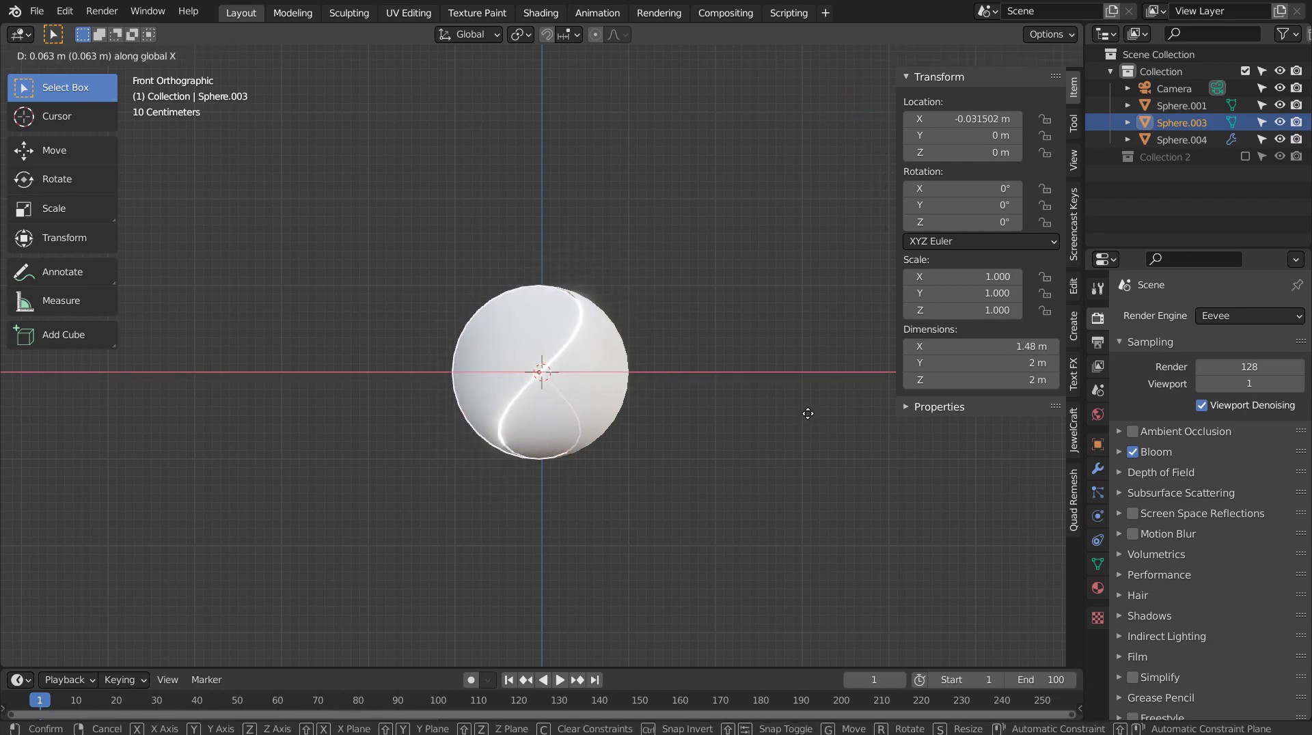
left_click(807, 418)
- Set Sphere.004's emission colour to green with strength 75
left_click(764, 456)
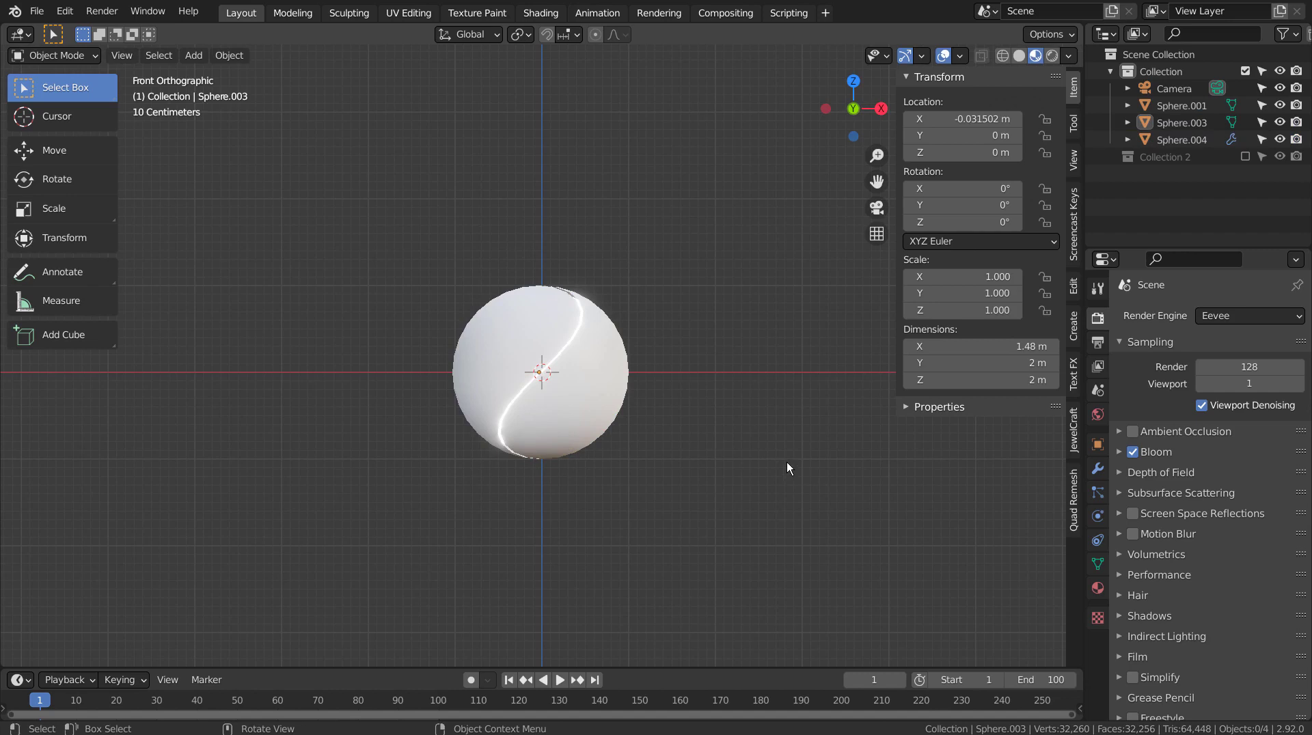
left_click(1181, 140)
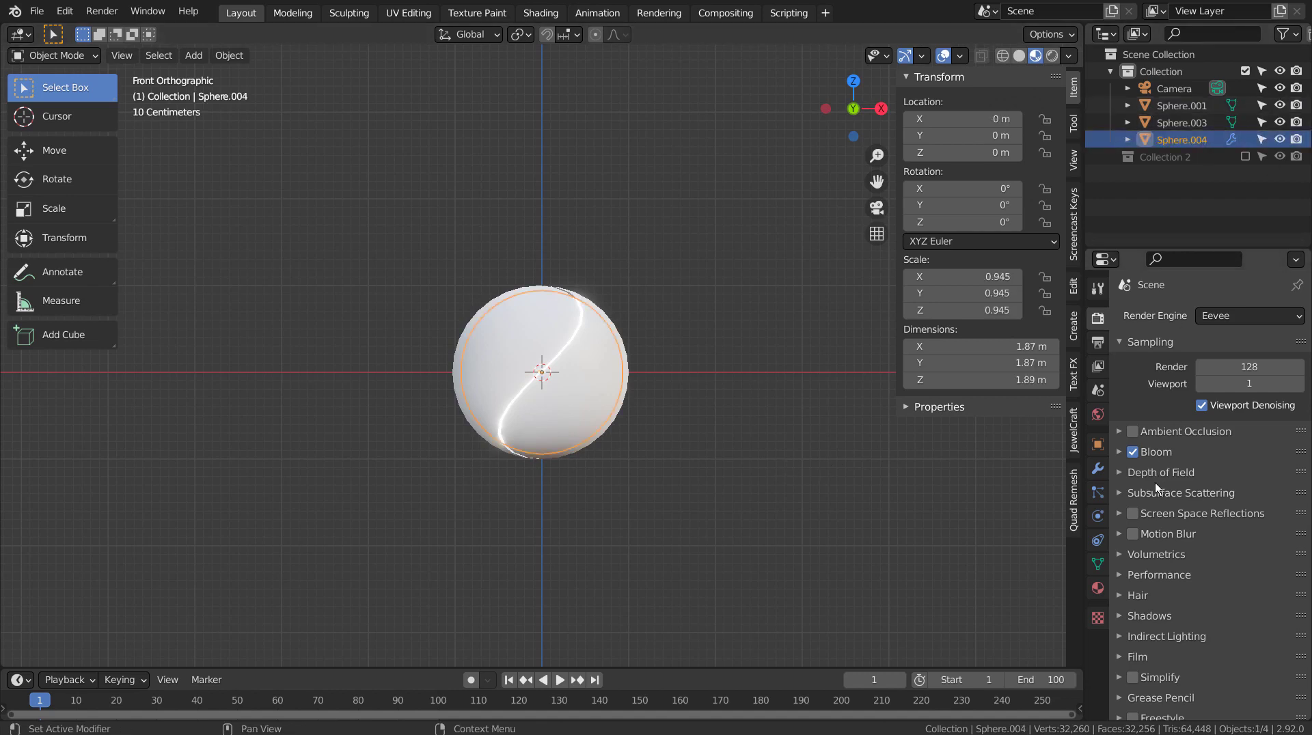
left_click(1097, 588)
left_click(1221, 520)
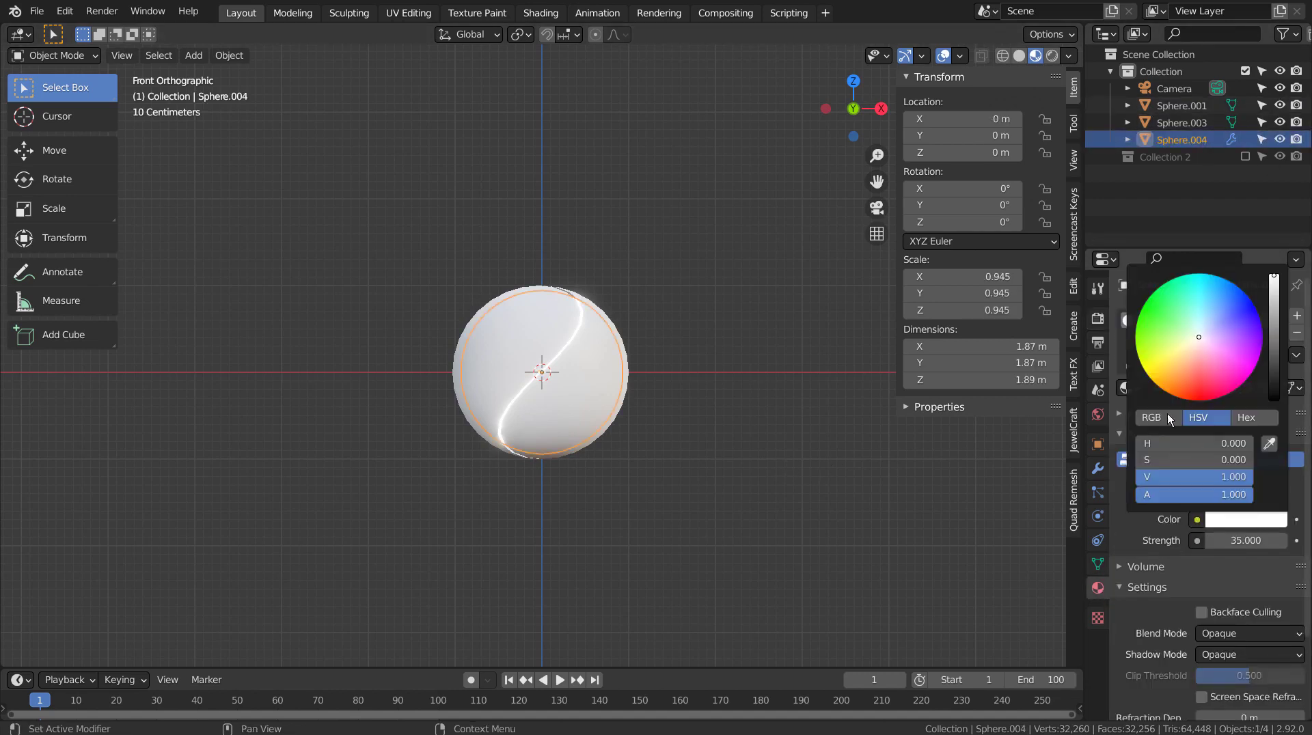
left_click(1156, 303)
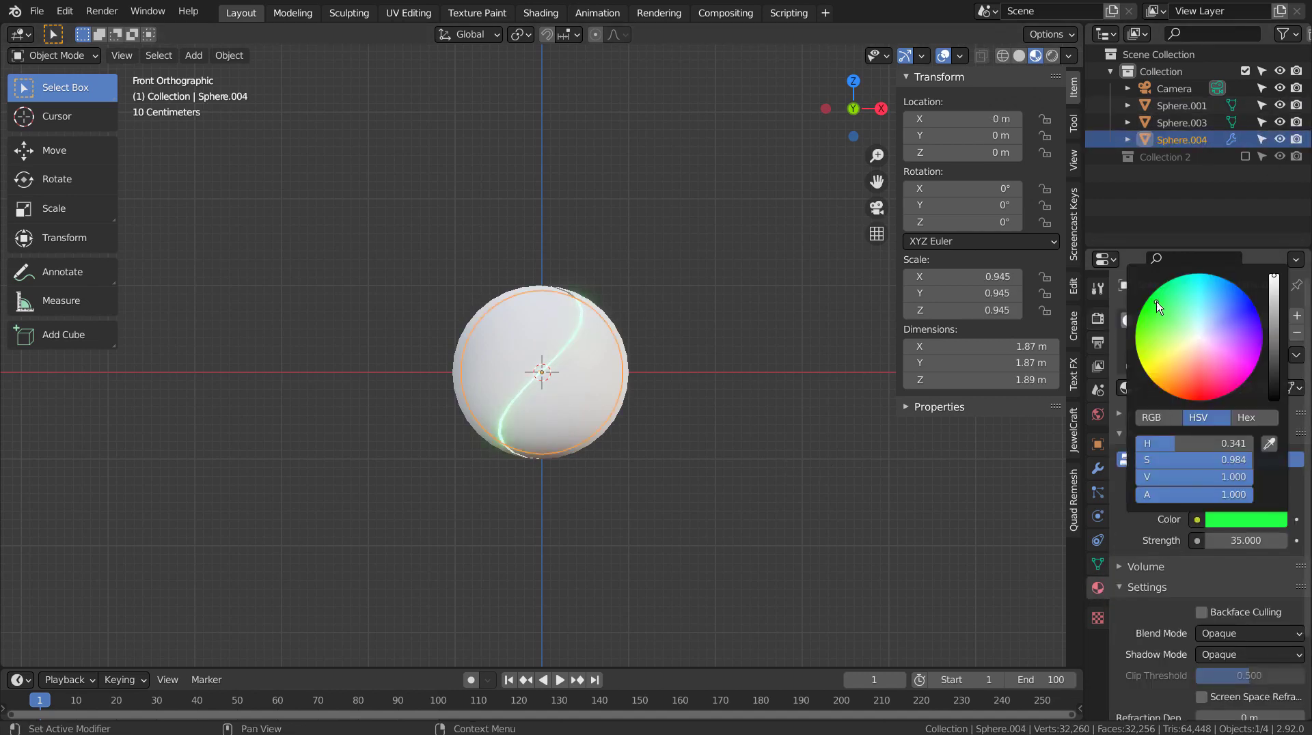
left_click(1228, 541)
type("7")
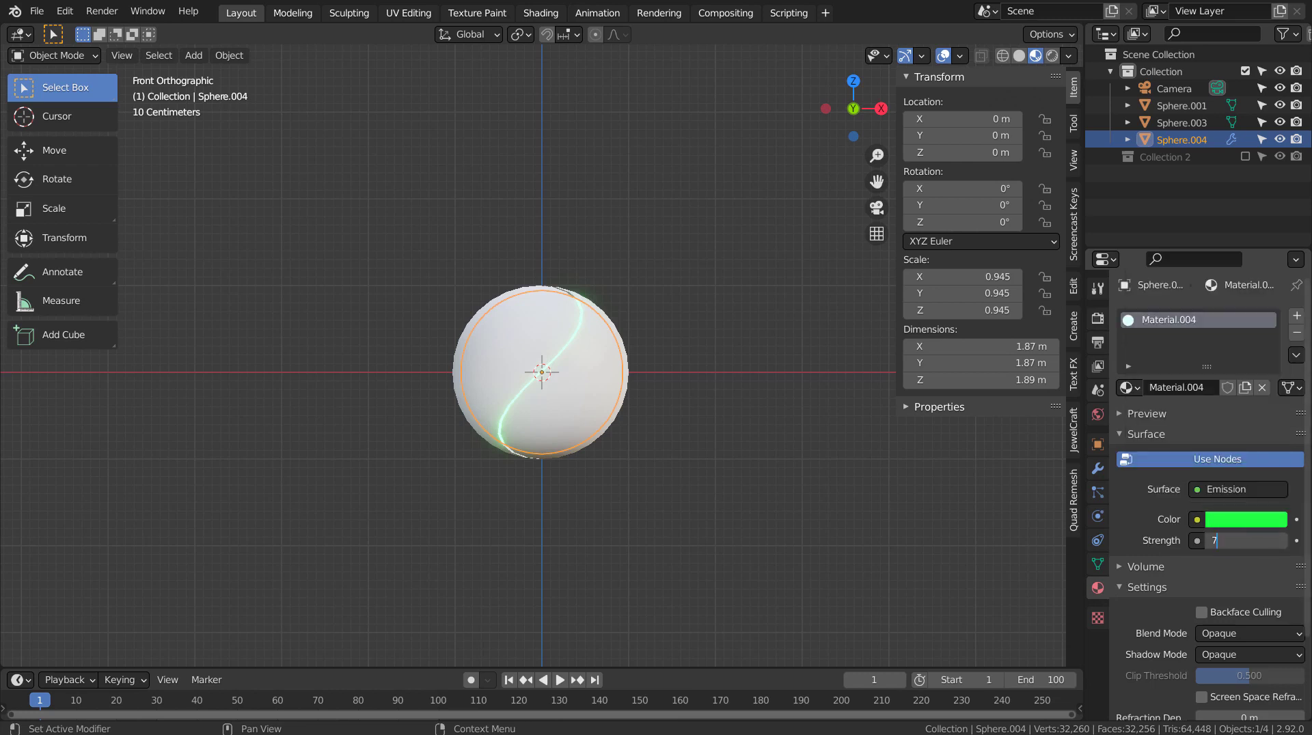
type("5")
key("Return")
scroll(826, 462, "up", 4)
- Add level-1 Subdivision to both white halves, Sphere.001 and Sphere.003
left_click(828, 461)
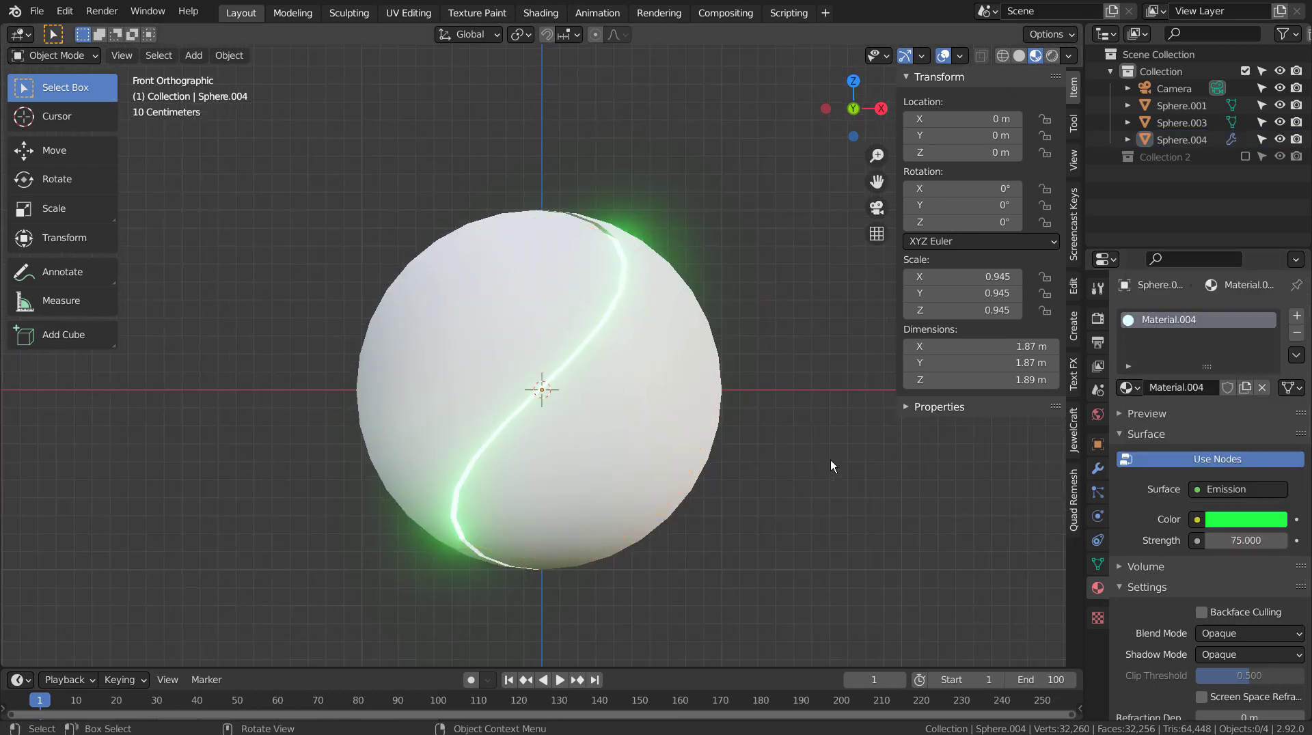
left_click(661, 354)
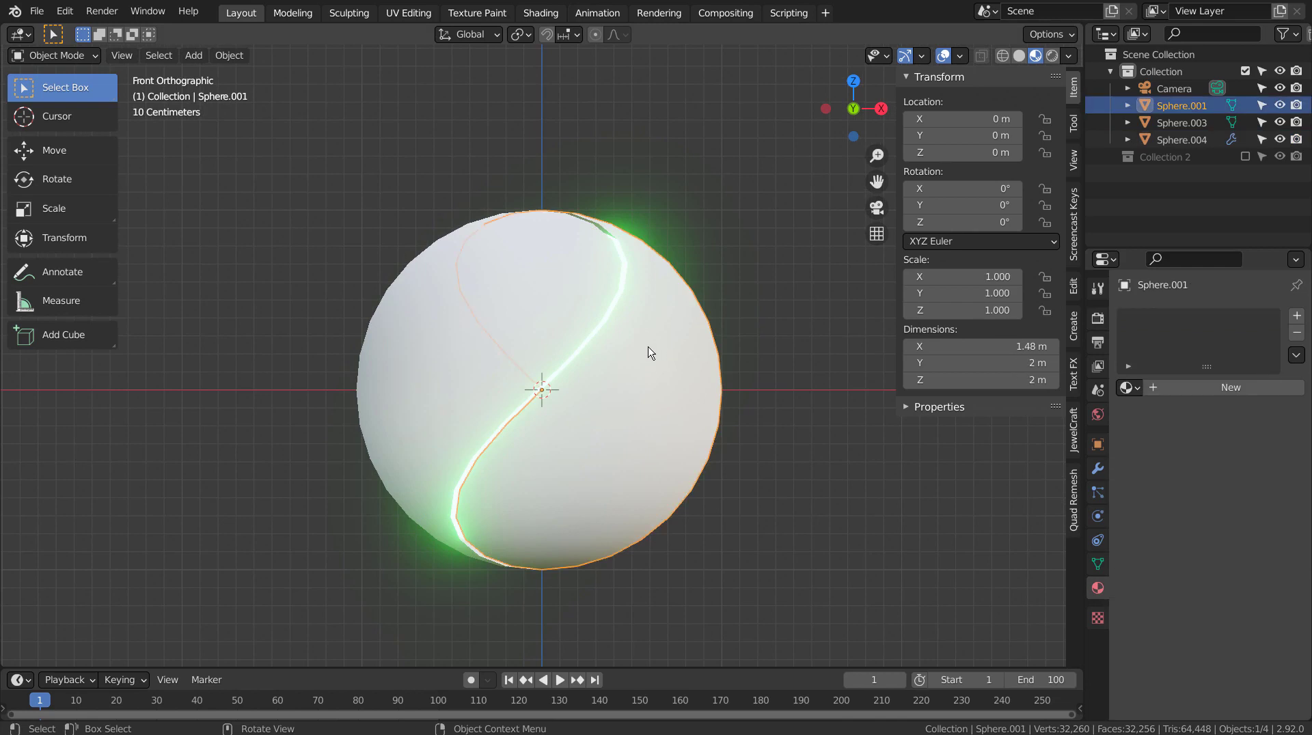
key("ctrl+1")
left_click(509, 318)
key("ctrl+1")
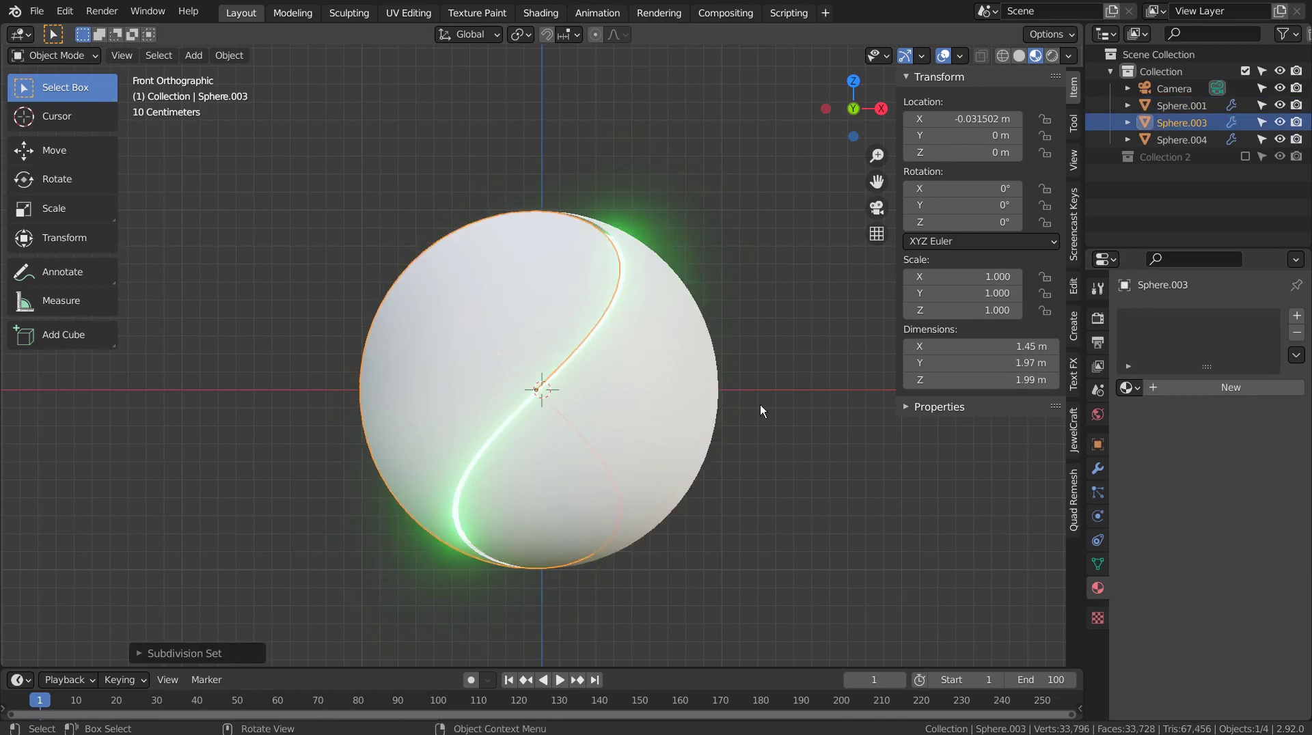
left_click(760, 409)
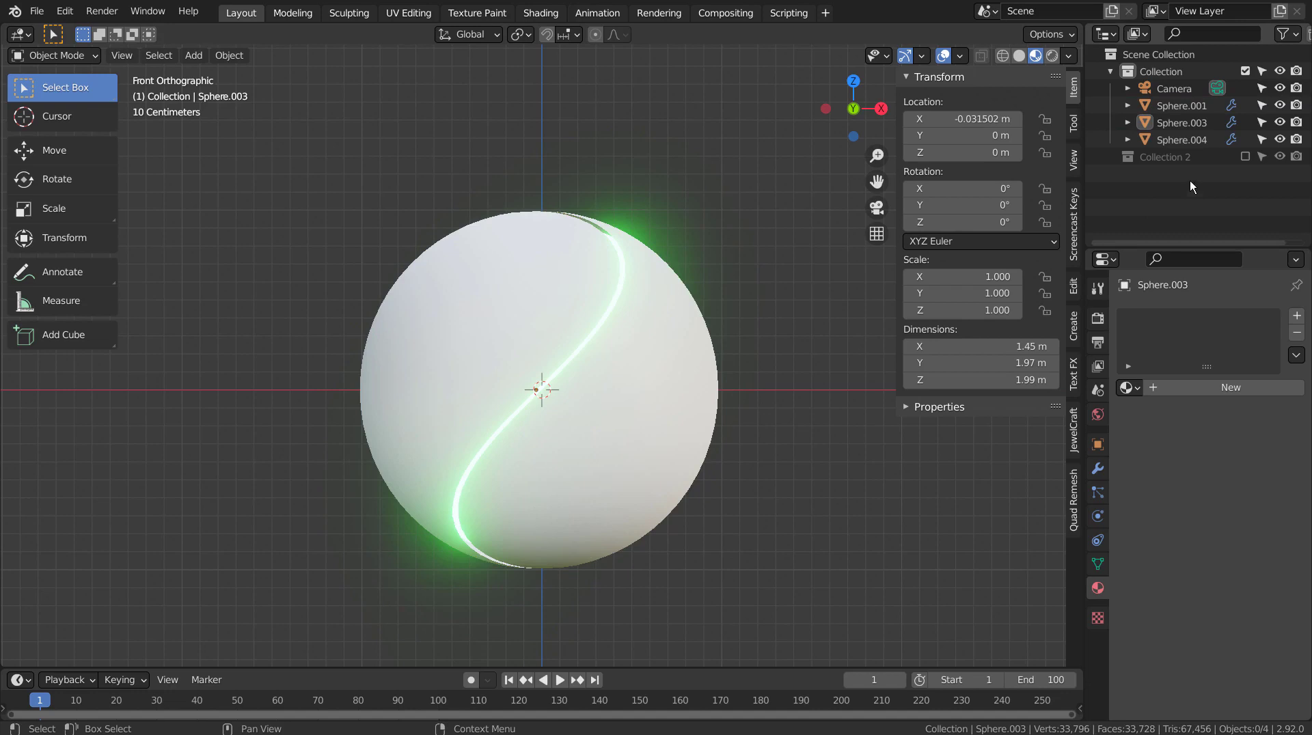
- Move Sphere.003 along X to -0.0695 m
left_click(1183, 138)
left_click(479, 384)
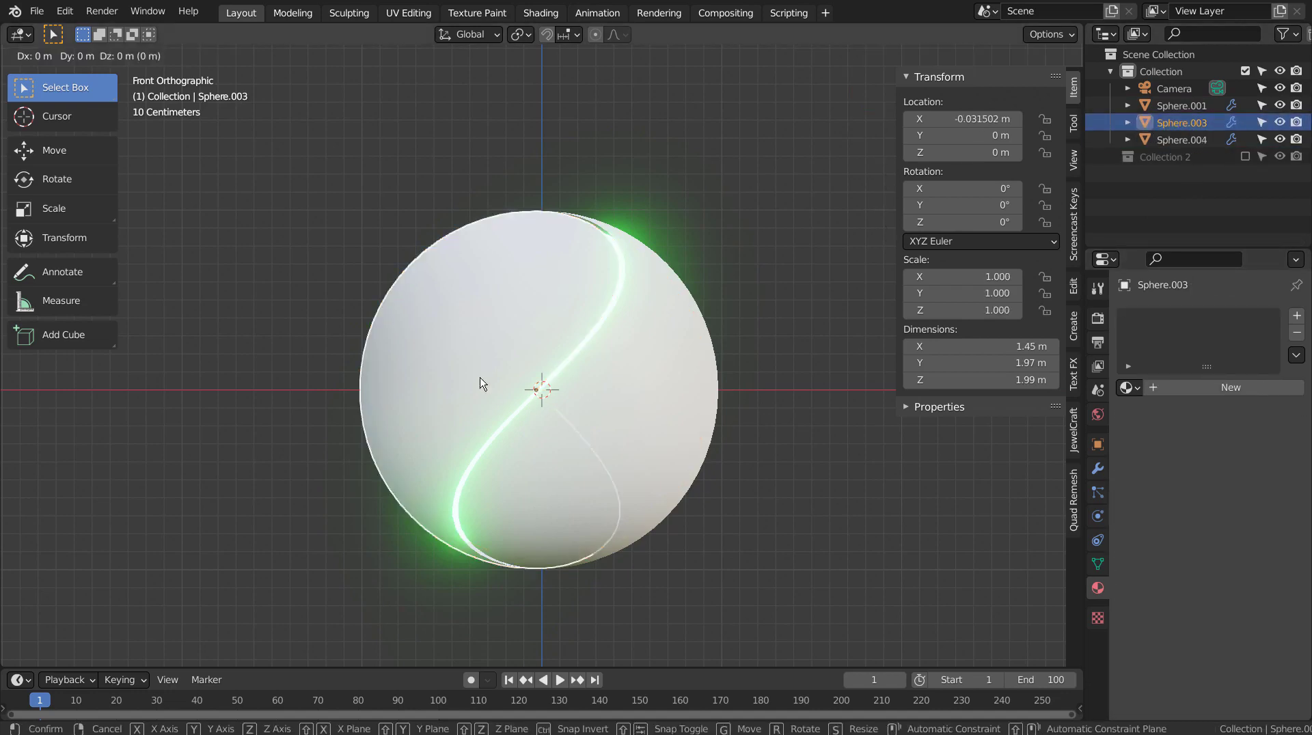
key("g")
key("x")
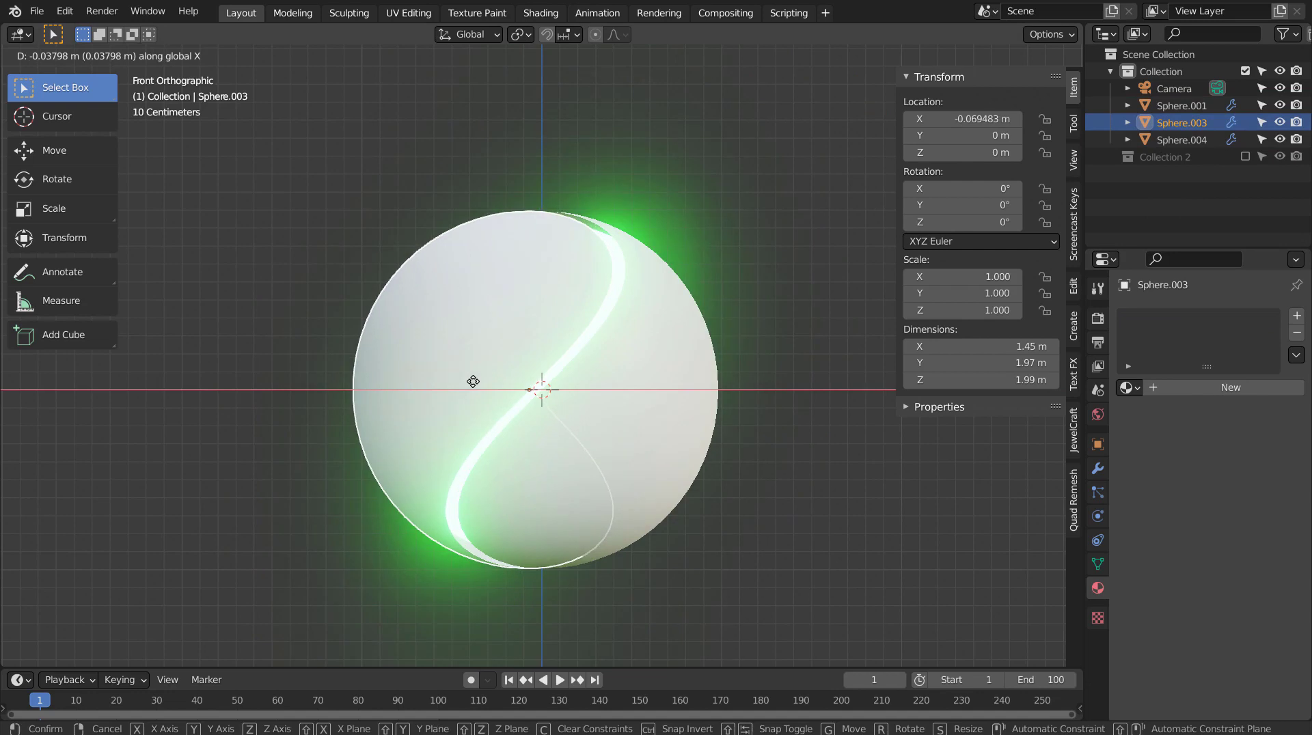
left_click(473, 381)
left_click(821, 381)
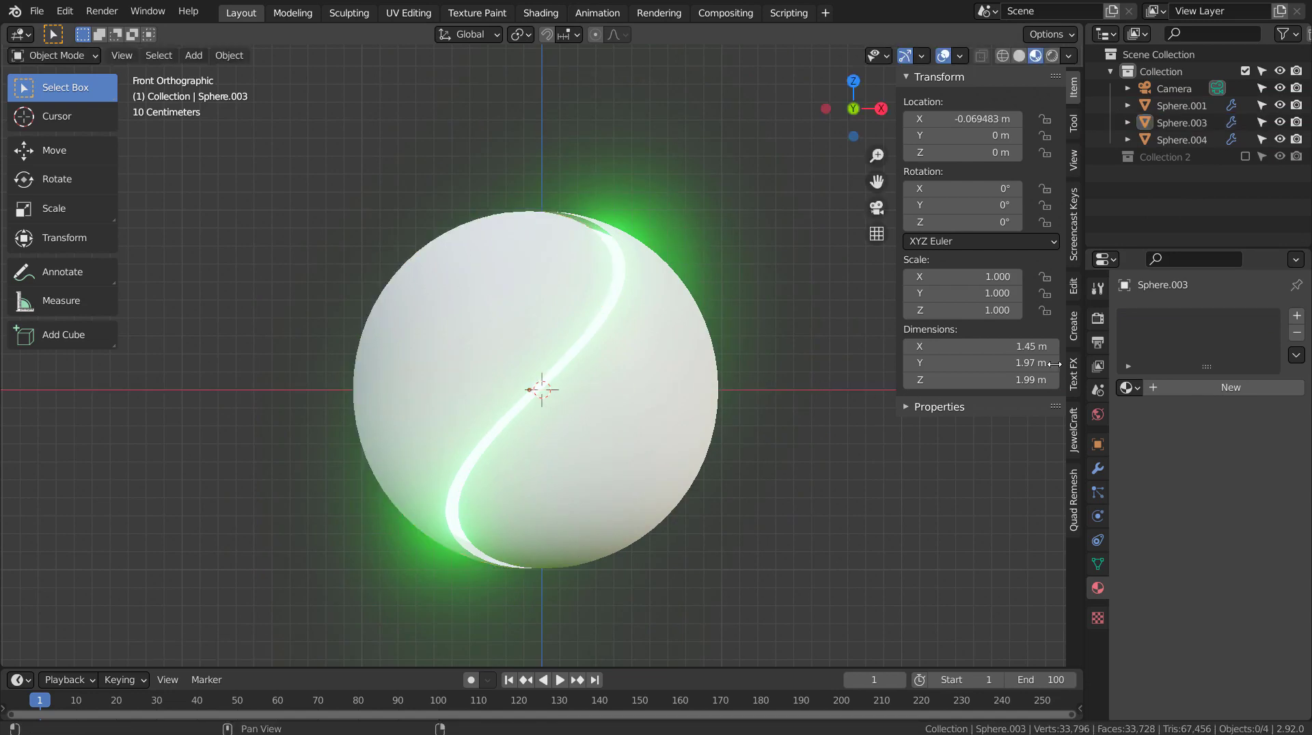
- Try other emission hues on Sphere.004 before returning to bright green
left_click(1187, 139)
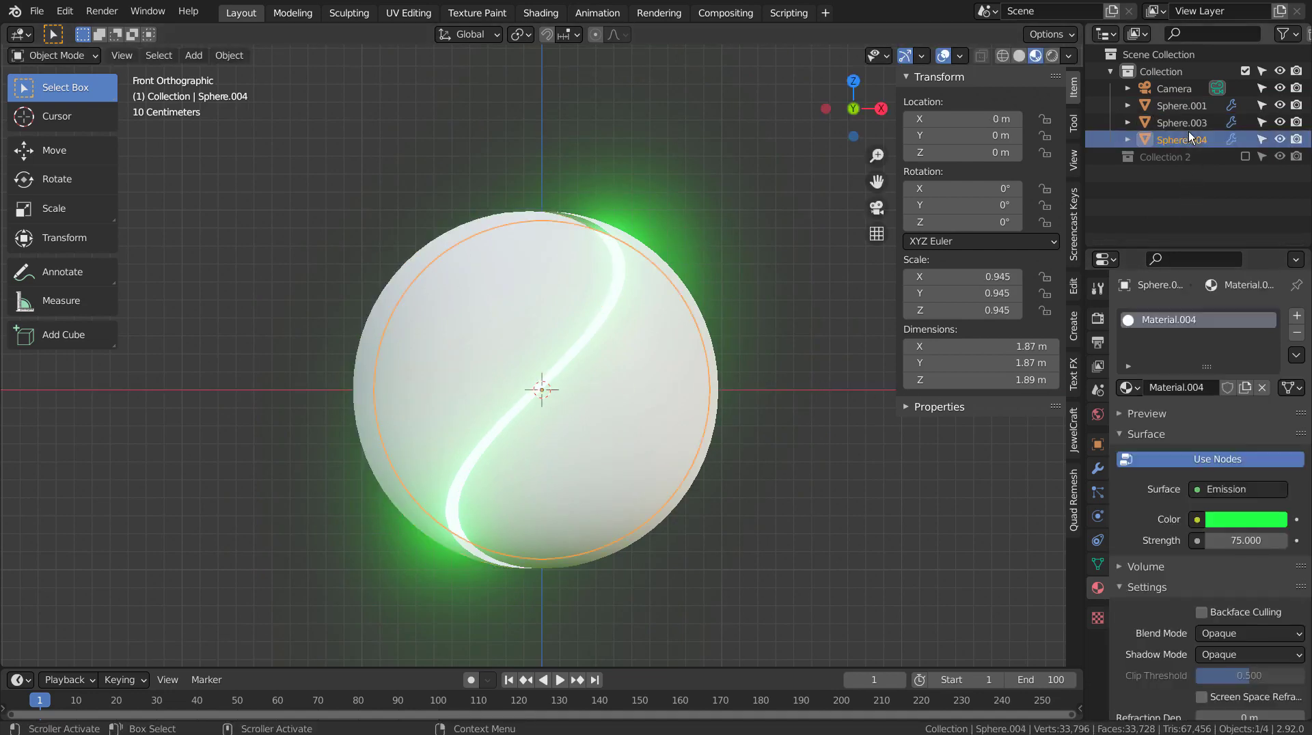
left_click(1242, 519)
mouse_move(1172, 355)
left_mouse_down()
mouse_move(1211, 381)
mouse_move(1254, 311)
mouse_move(1209, 276)
mouse_move(1165, 282)
mouse_move(1136, 338)
mouse_move(1168, 393)
mouse_move(1136, 341)
mouse_move(1140, 309)
left_mouse_up()
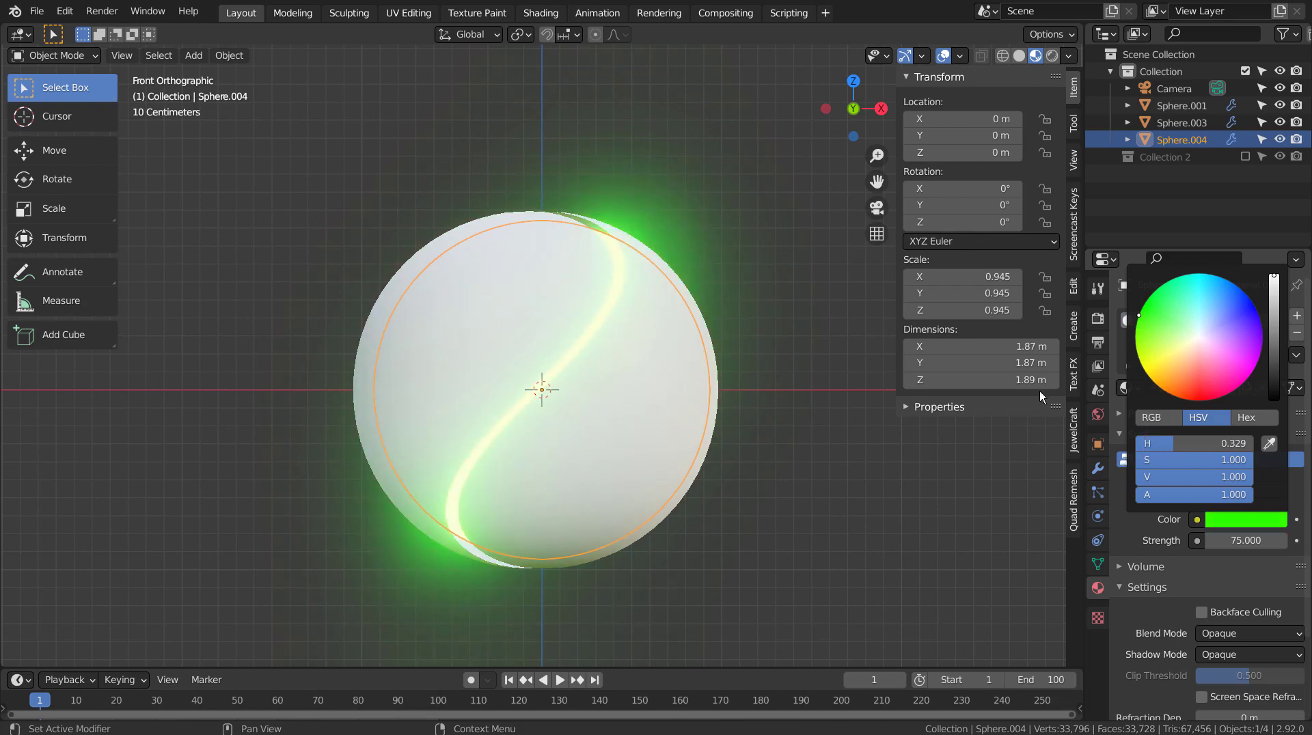
left_click(711, 560)
- Join Sphere.003 into Sphere.001 with Ctrl+J, then test and undo a Z rotation
left_click(573, 365)
left_click(647, 431, "shift")
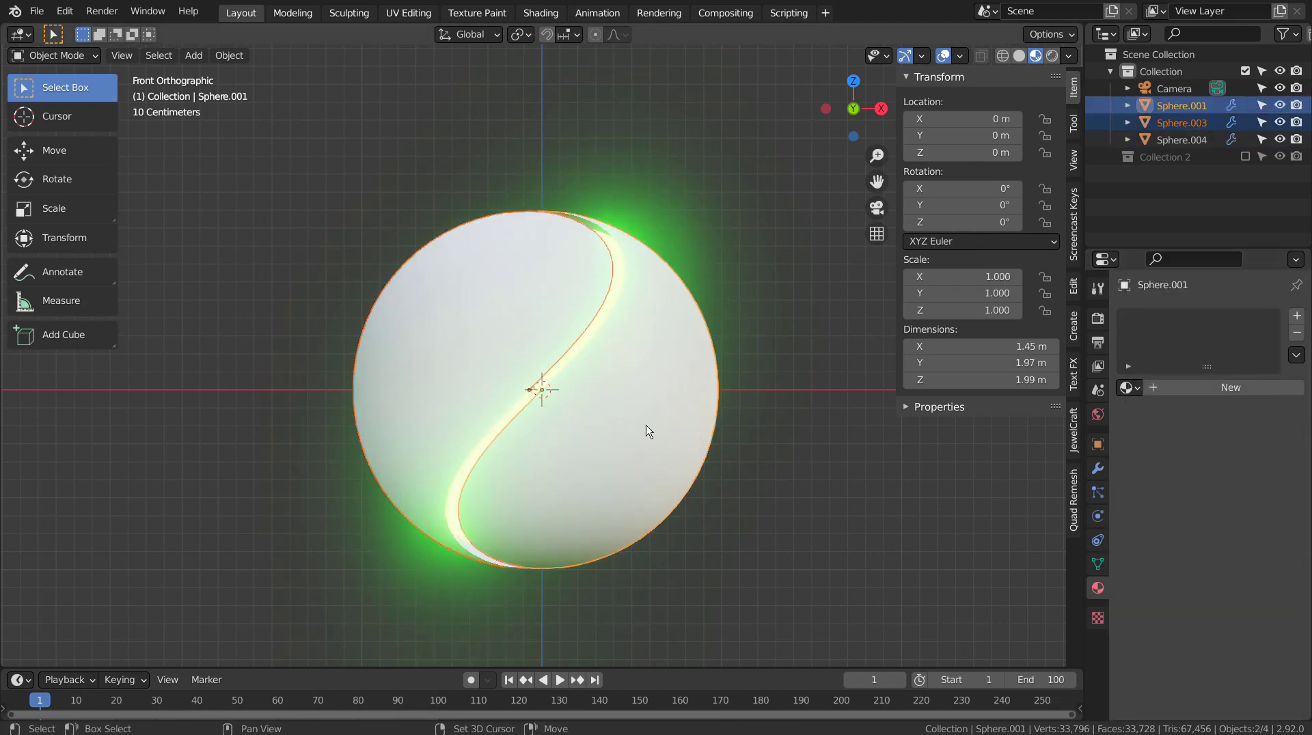
key("ctrl+j")
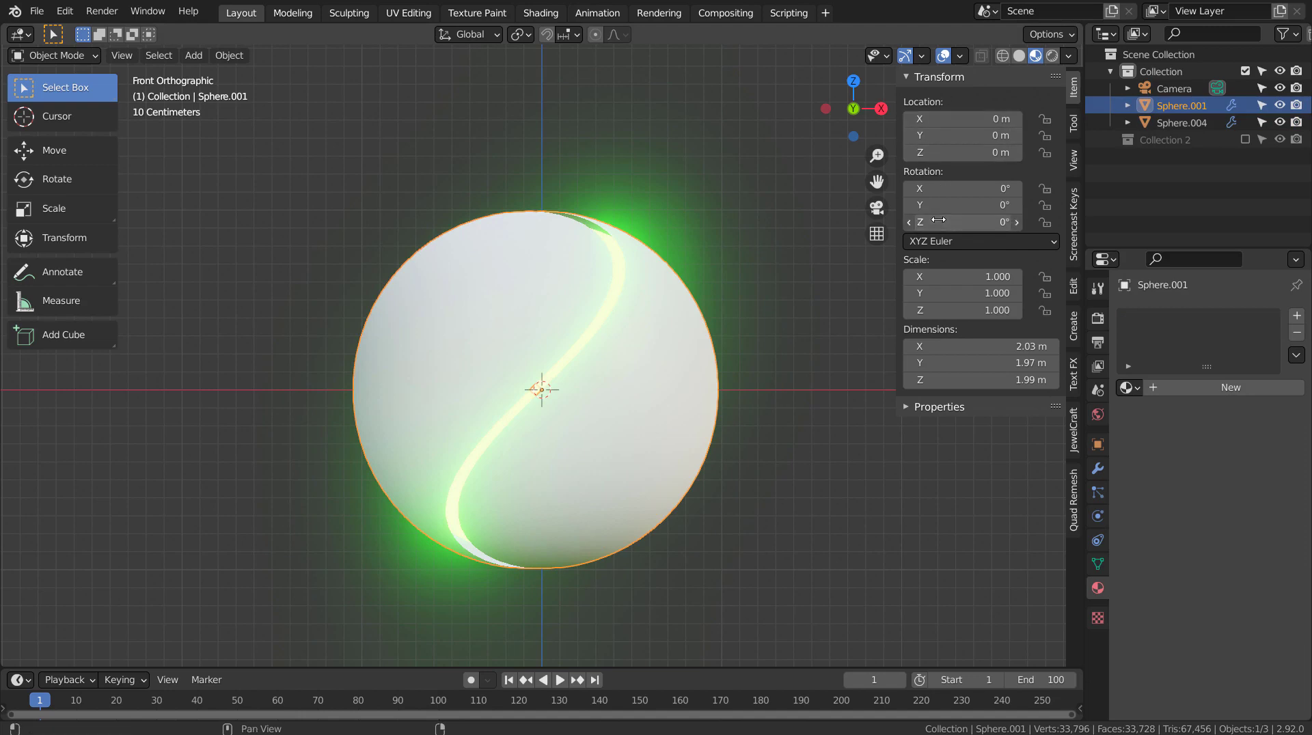
left_click_drag(963, 222, 1018, 201)
key("ctrl+z")
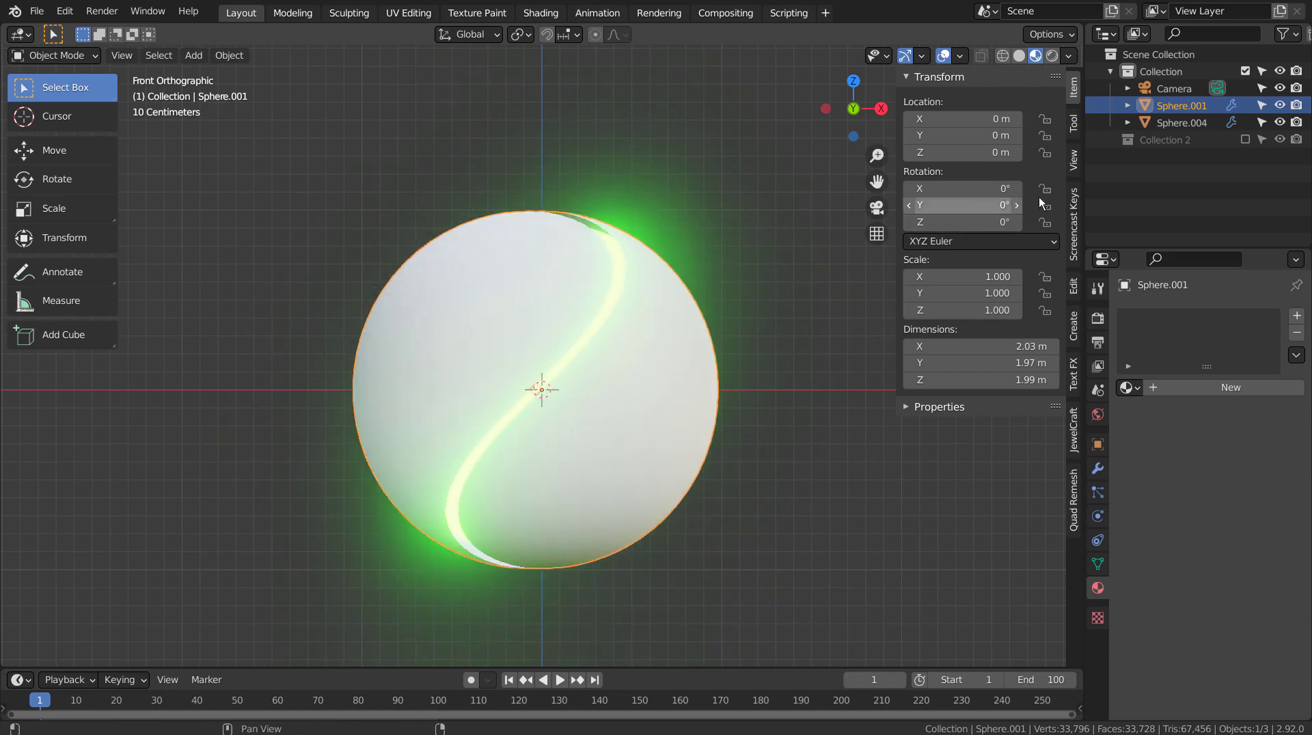
- Tweak Sphere.004's emission hue, ending on green at 0.327, and reselect Sphere.001
left_click(1190, 122)
left_click(1240, 519)
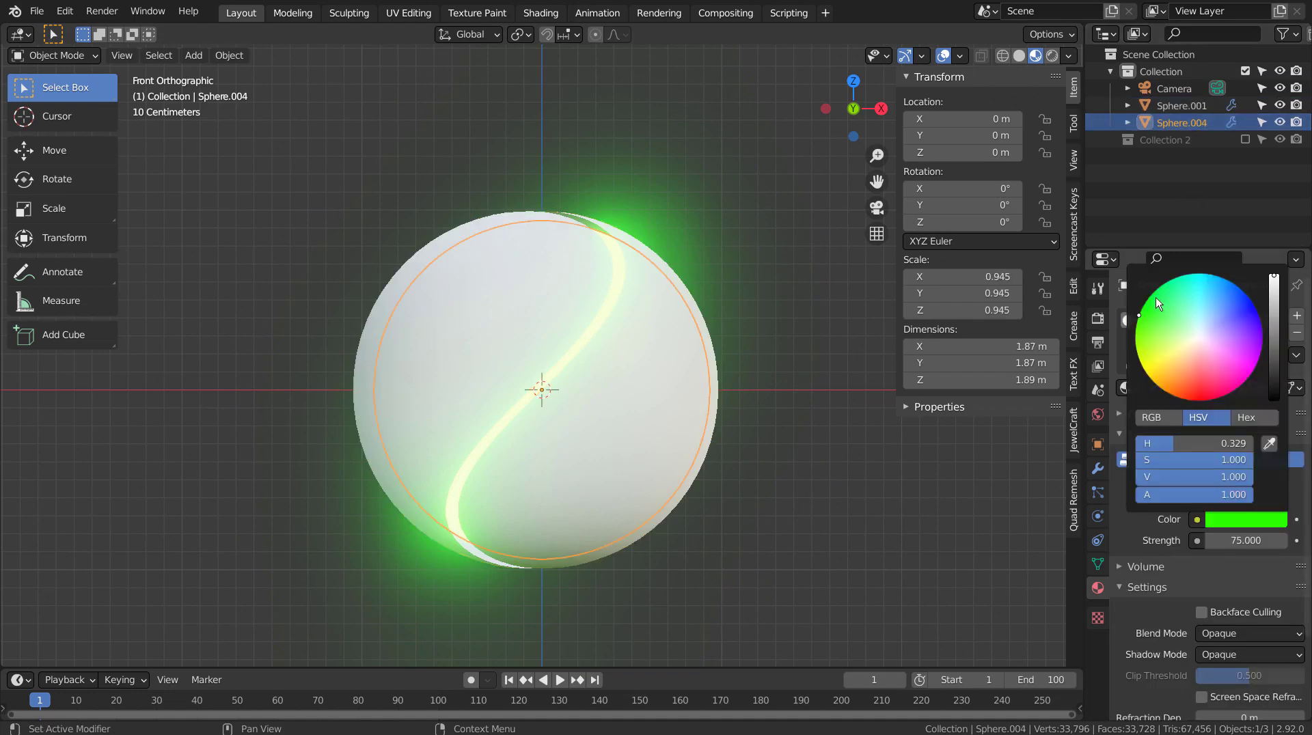
mouse_move(1156, 303)
left_mouse_down()
mouse_move(1147, 355)
mouse_move(1170, 390)
mouse_move(1224, 393)
mouse_move(1255, 367)
mouse_move(1258, 318)
mouse_move(1233, 286)
mouse_move(1169, 280)
mouse_move(1137, 318)
left_mouse_up()
left_click(589, 388)
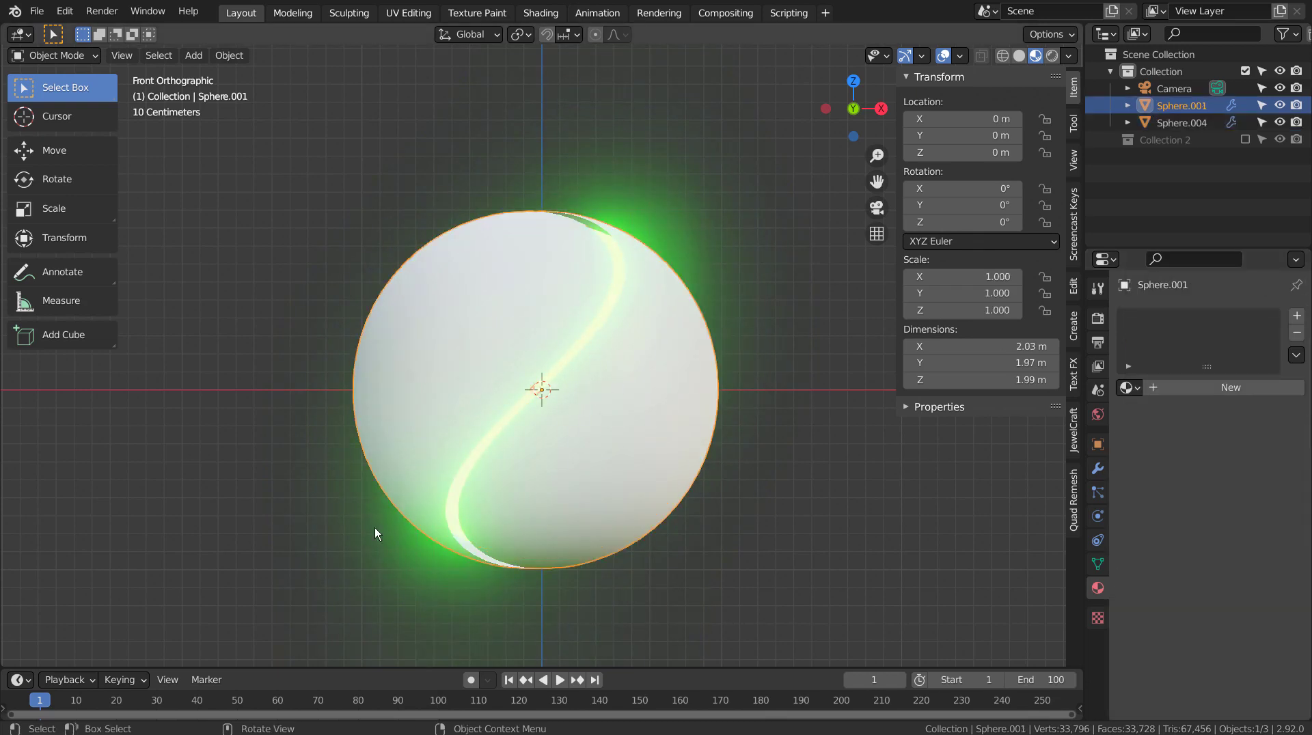
- Keyframe Sphere.001's rotation at 0° on frame 1 and 359° Z on frame 100
key("i")
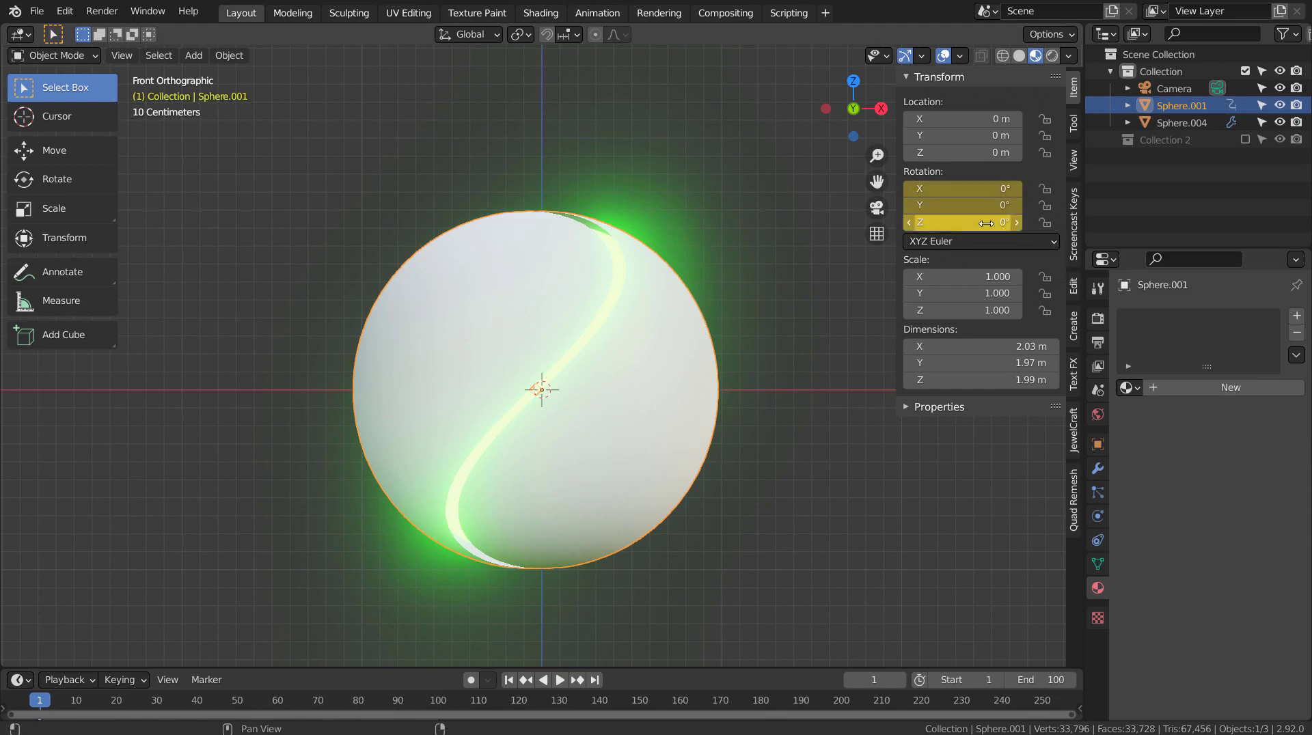
left_click(440, 704)
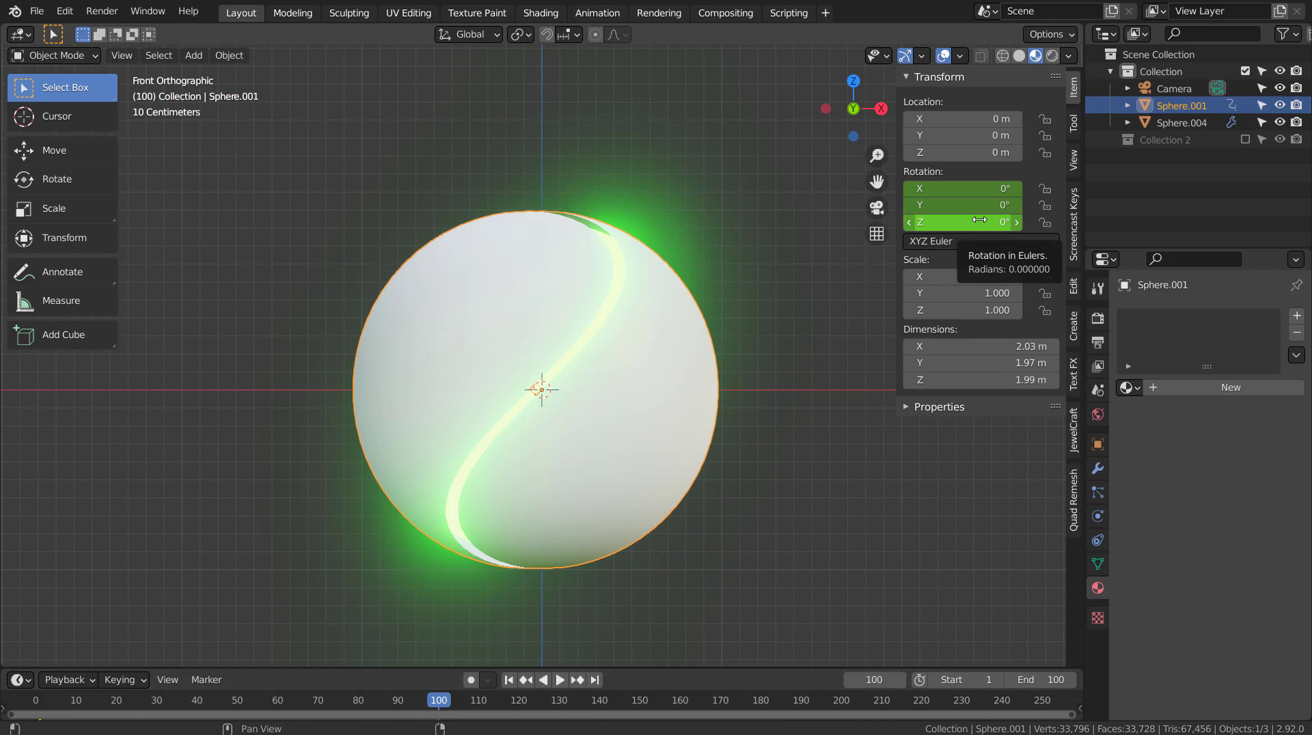
key("i")
left_click(237, 701)
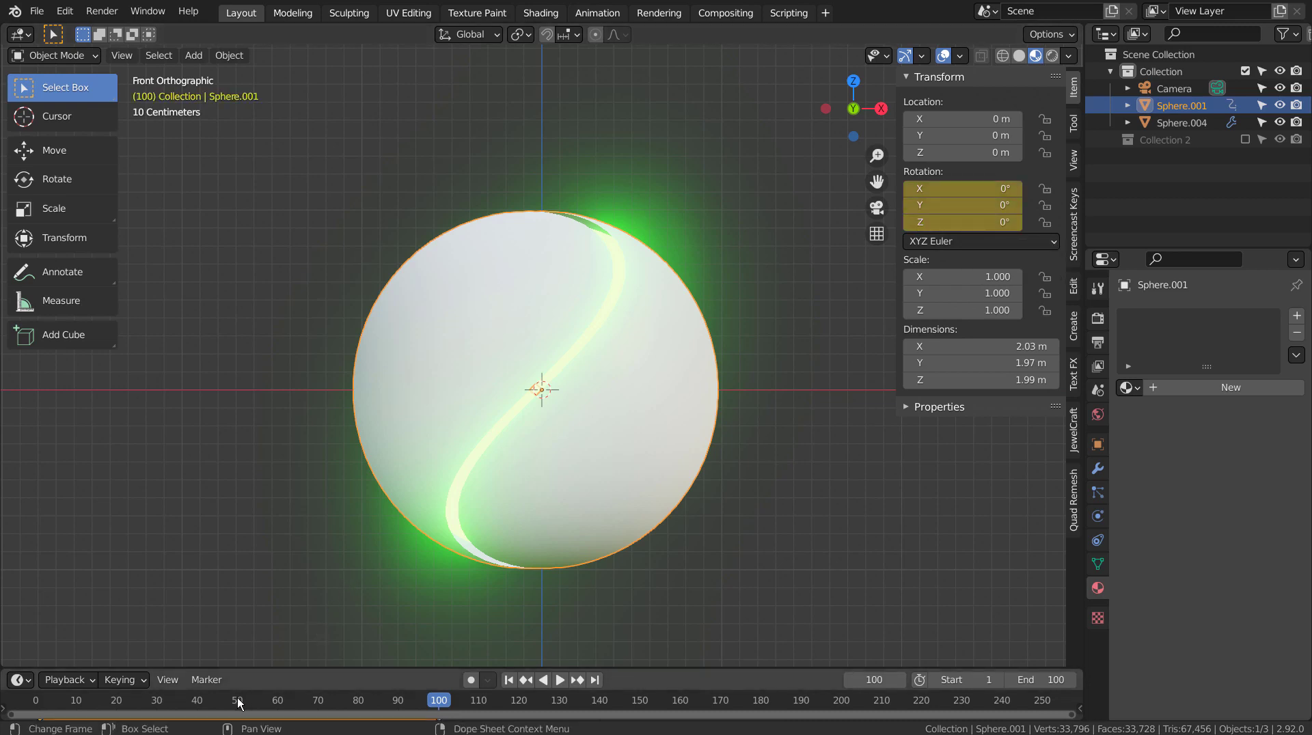
left_click(971, 221)
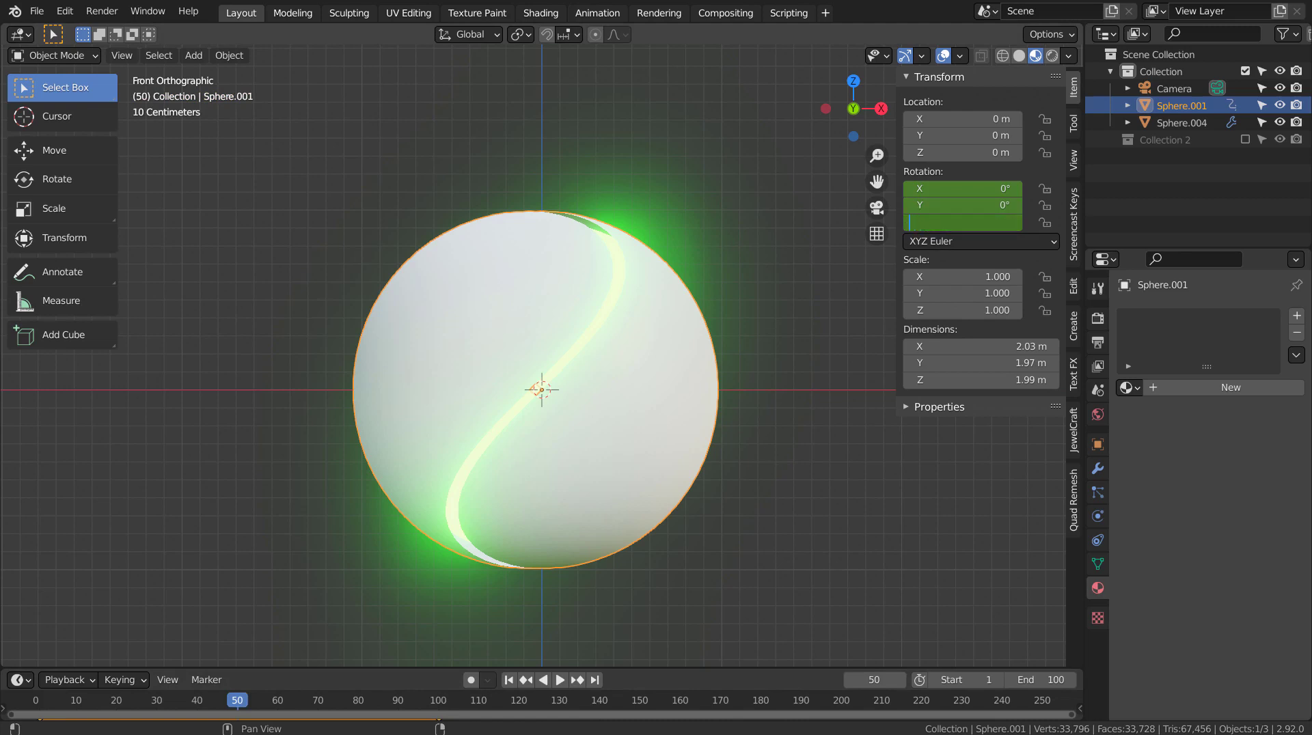
left_click(438, 700)
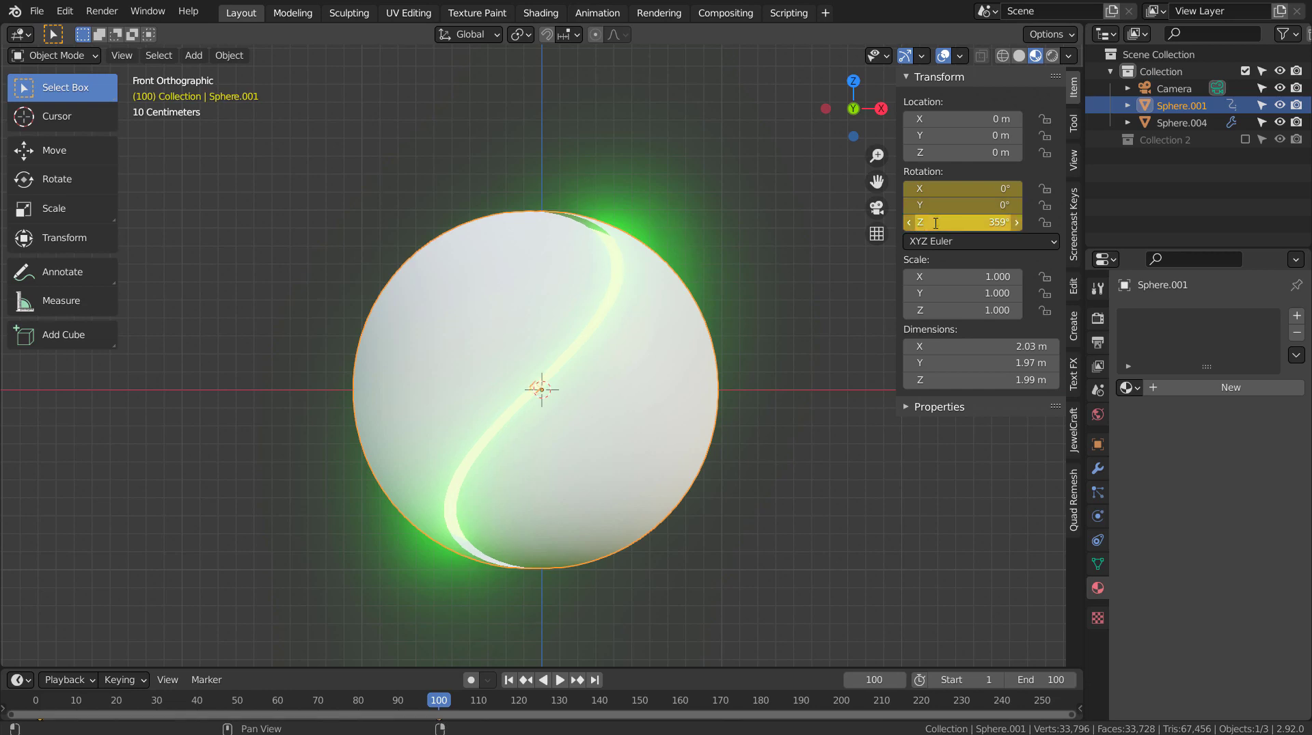
left_click(812, 475)
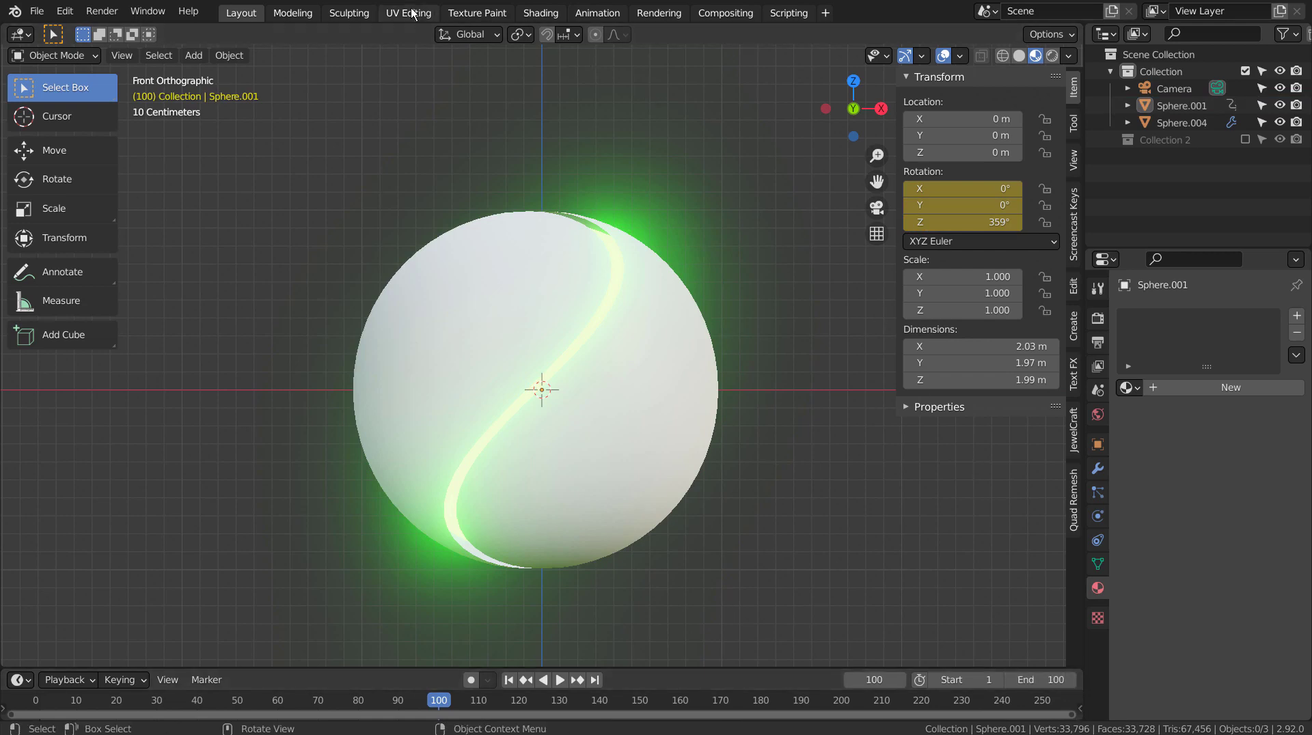
- In the Animation workspace, set the rotation keys' extrapolation mode to Linear
left_click(597, 12)
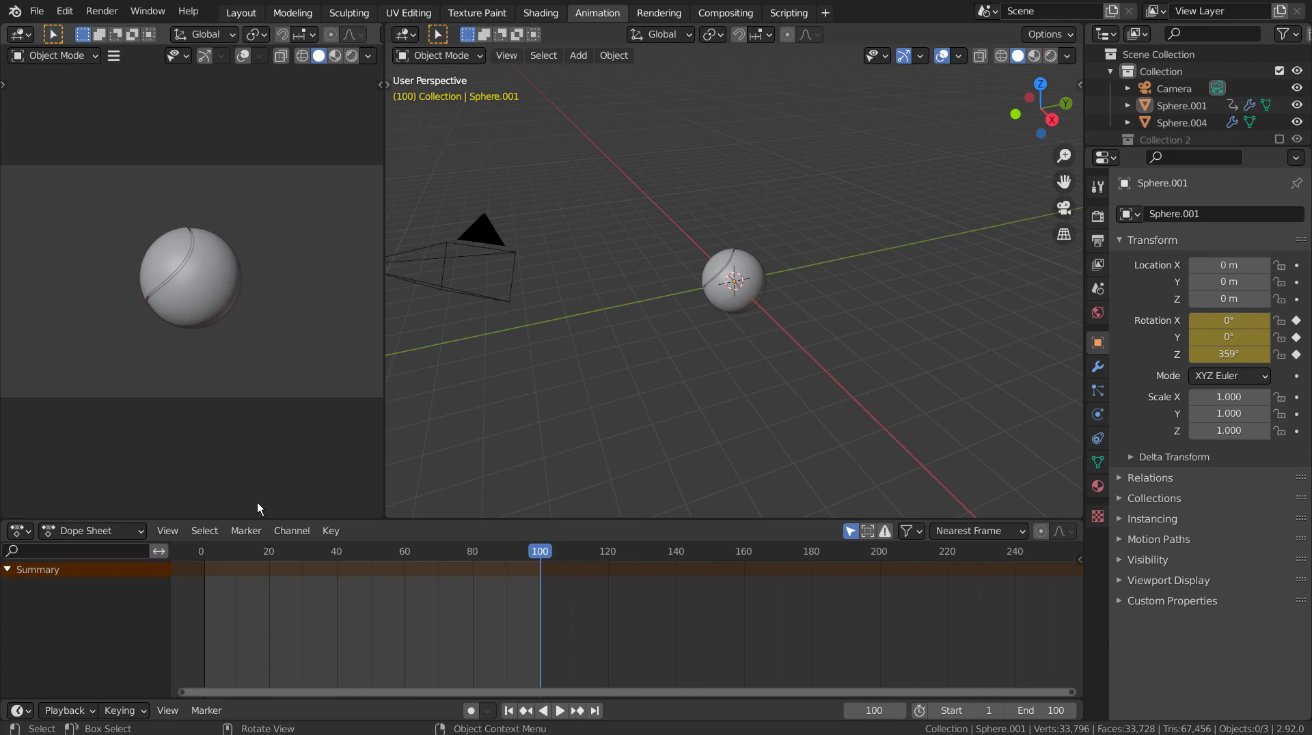
left_click(292, 530)
mouse_move(403, 368)
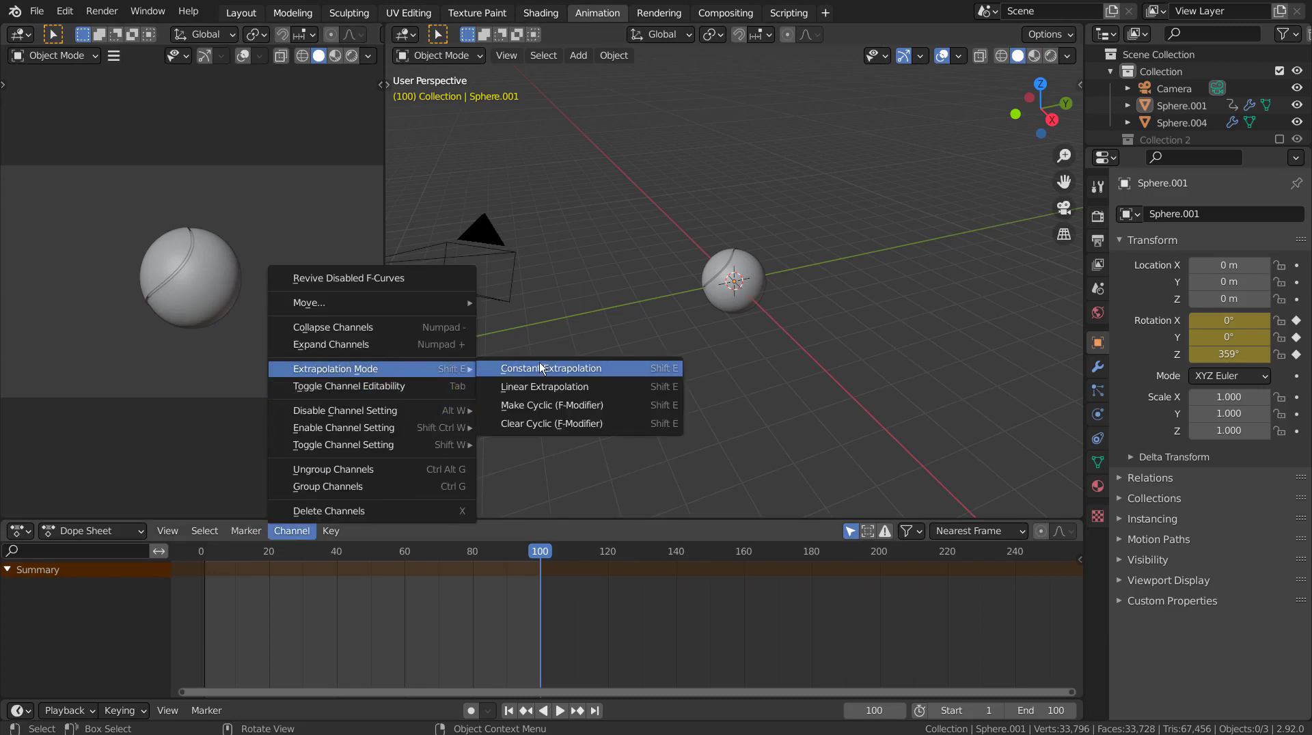
left_click(608, 388)
- Back in Layout, play the animation and select the spinning halves Sphere.001
left_click(241, 13)
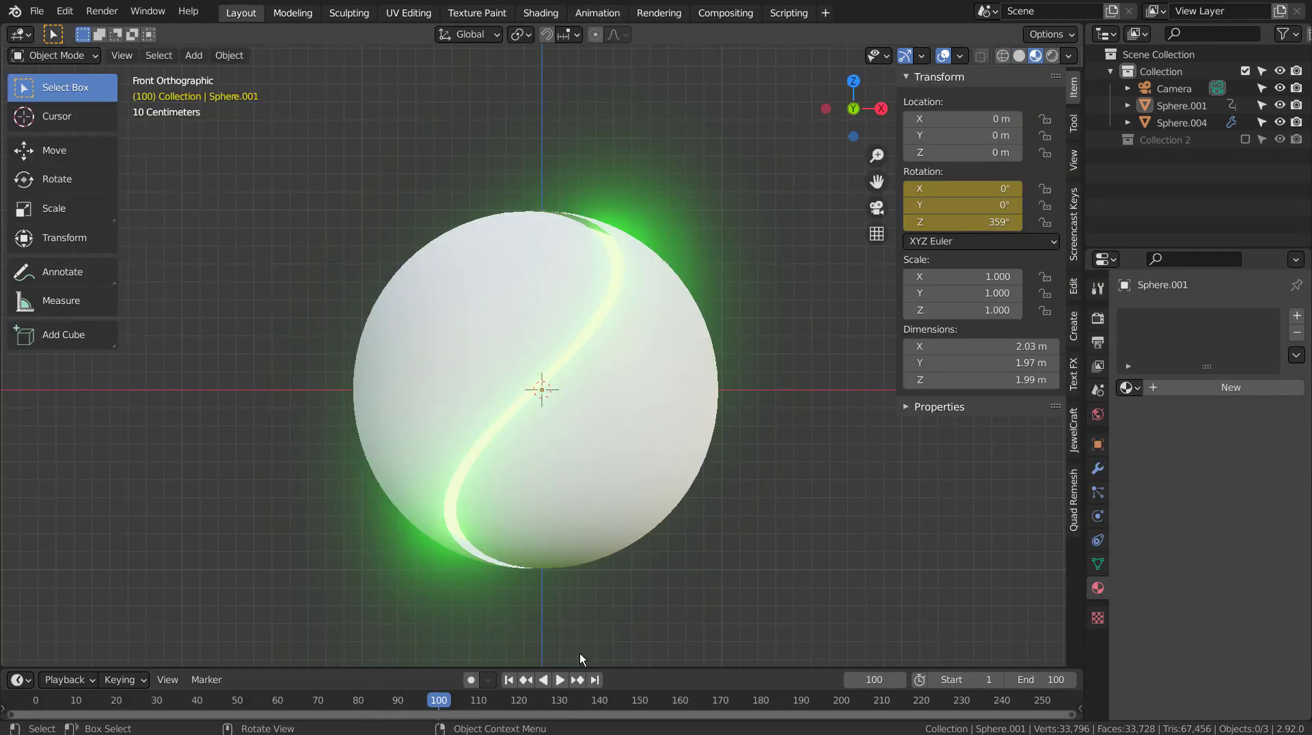
left_click(562, 679)
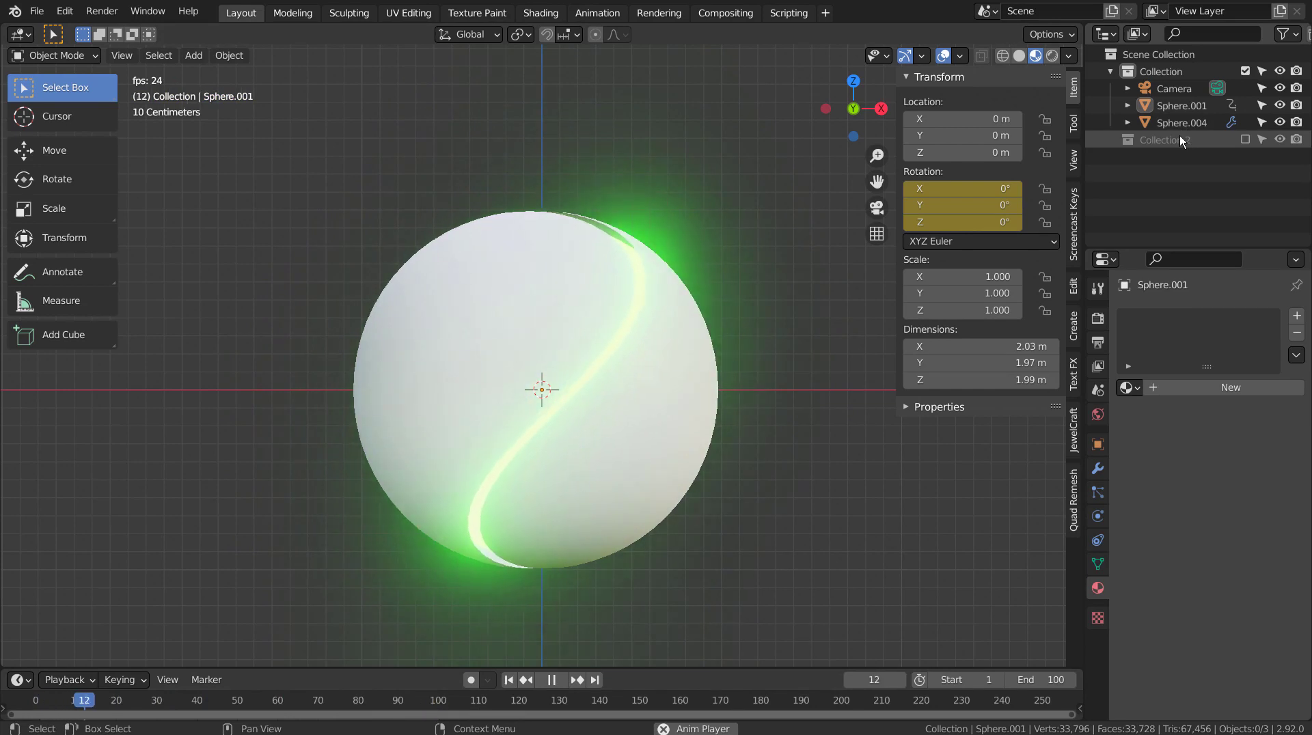
left_click(1178, 106)
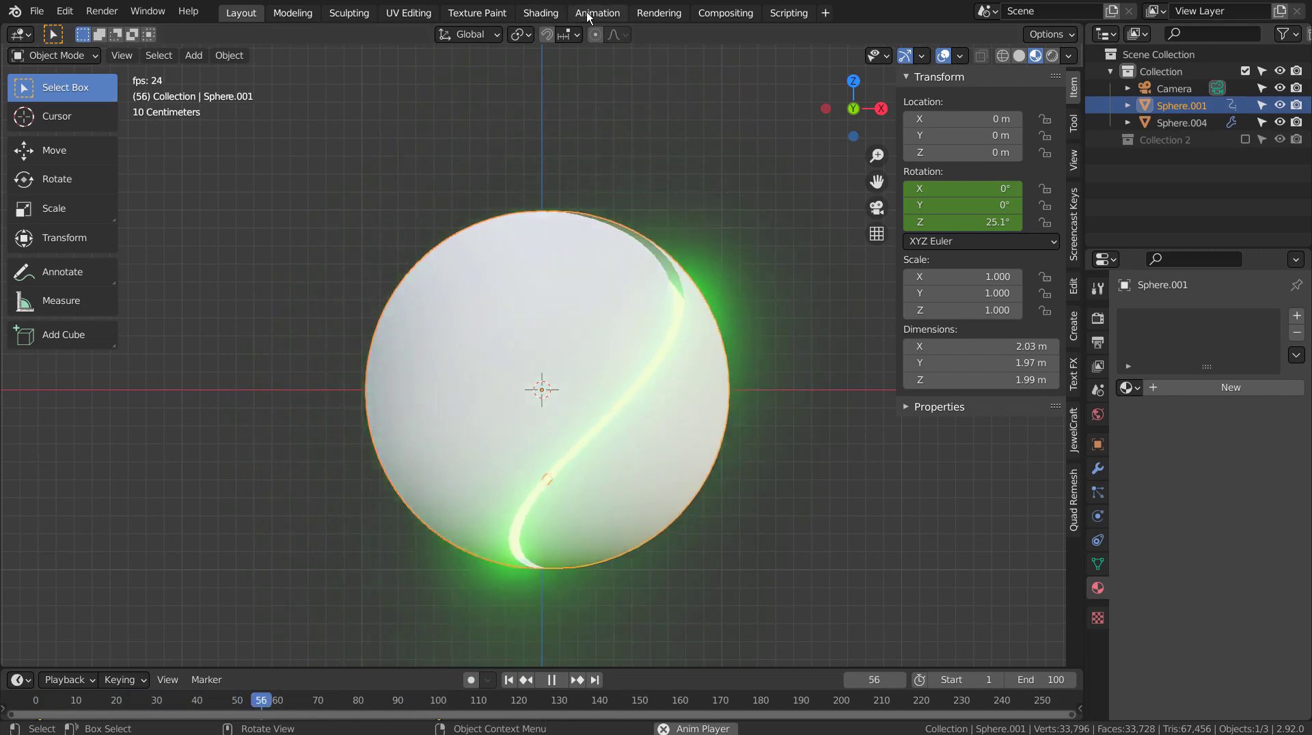
- Apply Linear Extrapolation to Sphere.001's Z-rotation keys in the Dope Sheet, then return to Layout
left_click(588, 11)
left_click(291, 531)
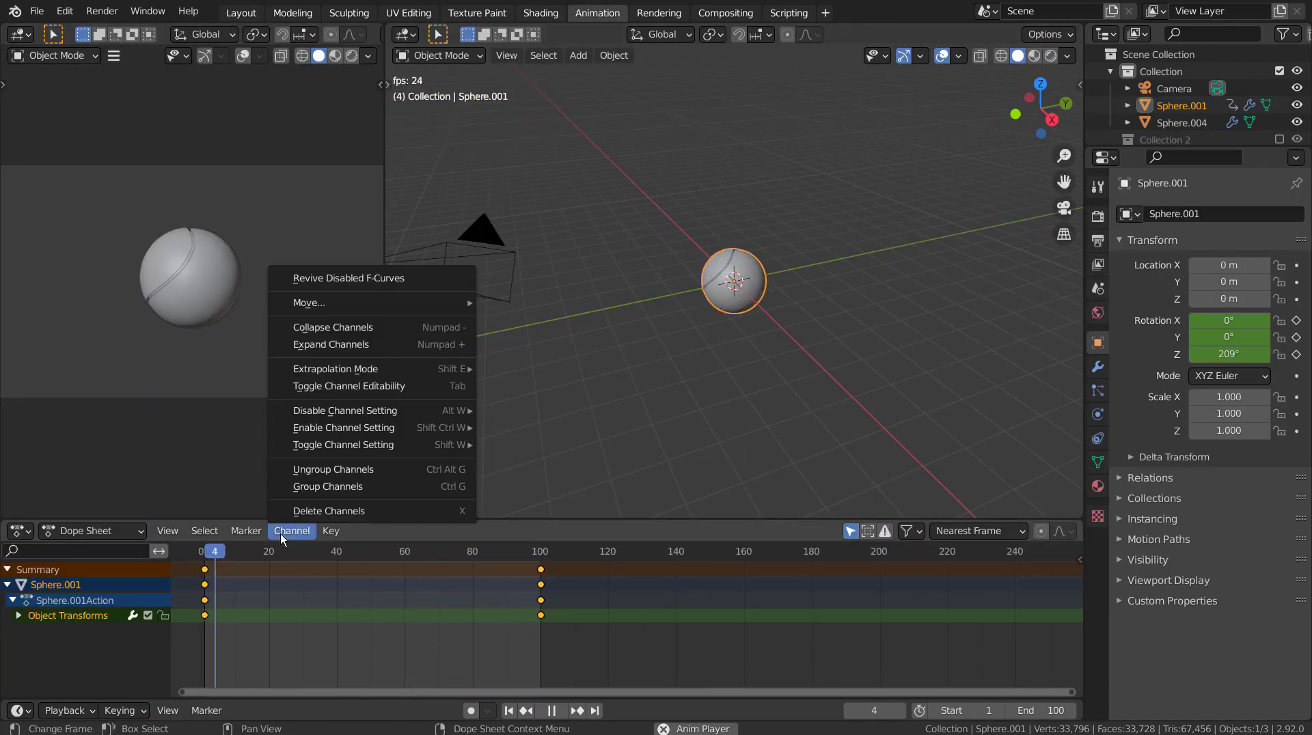
mouse_move(411, 368)
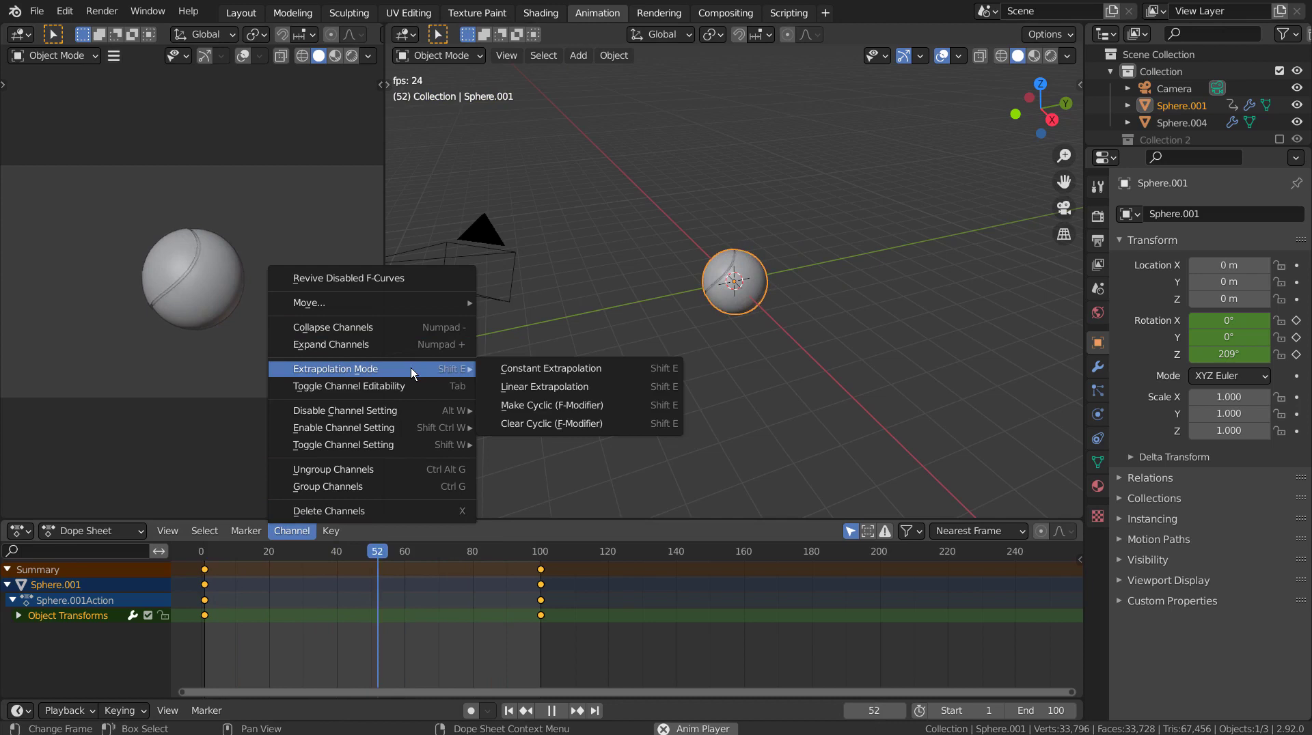
left_click(509, 384)
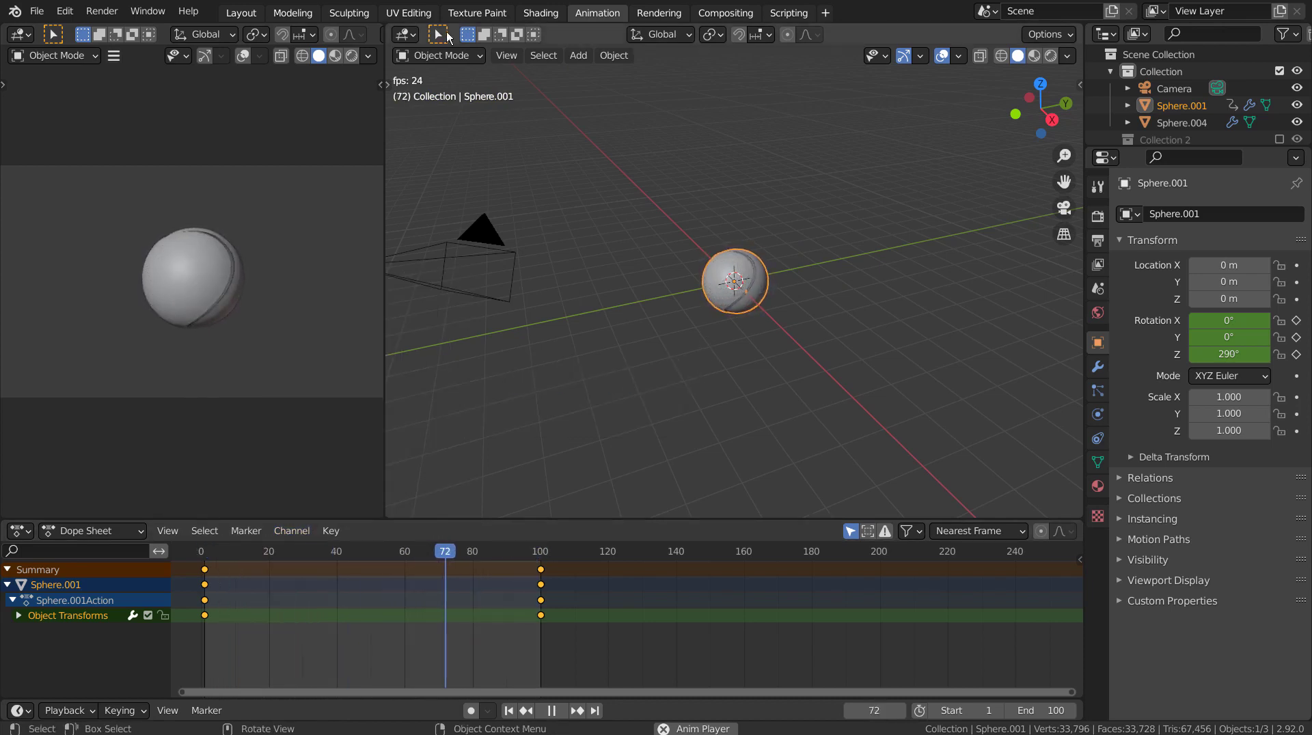
left_click(240, 12)
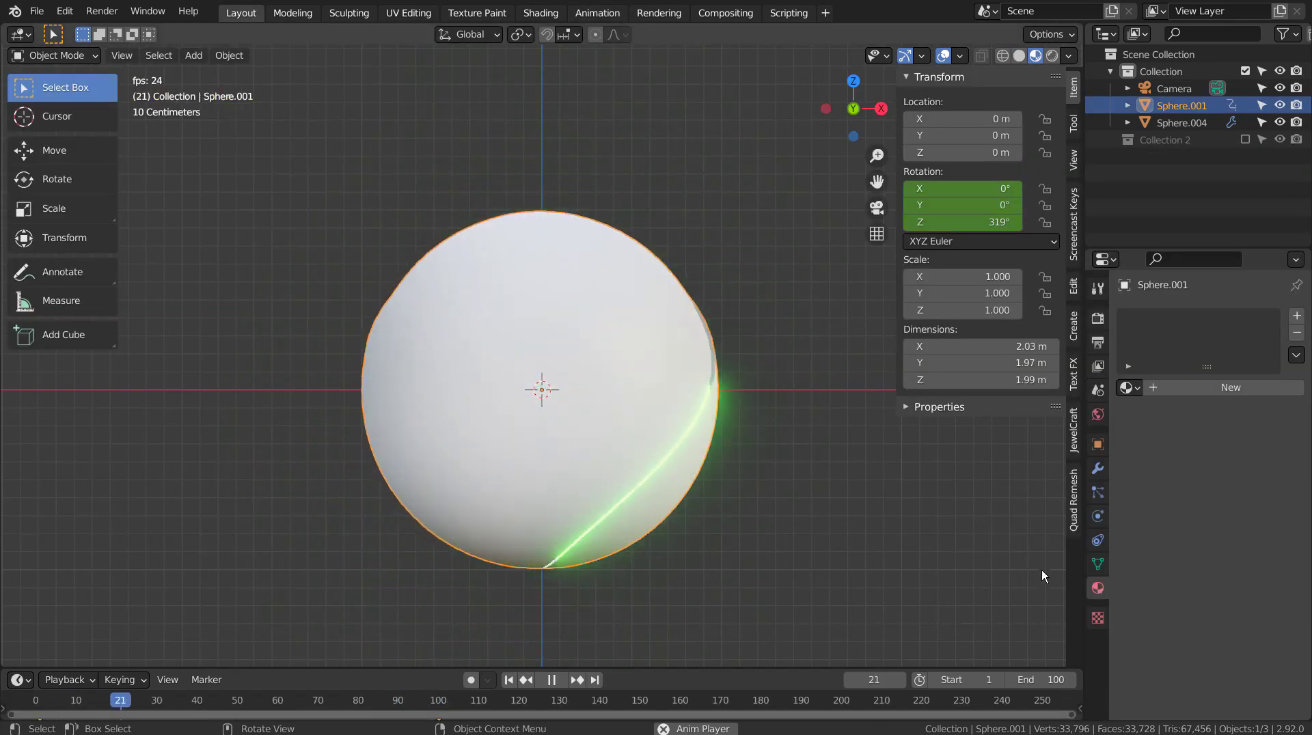